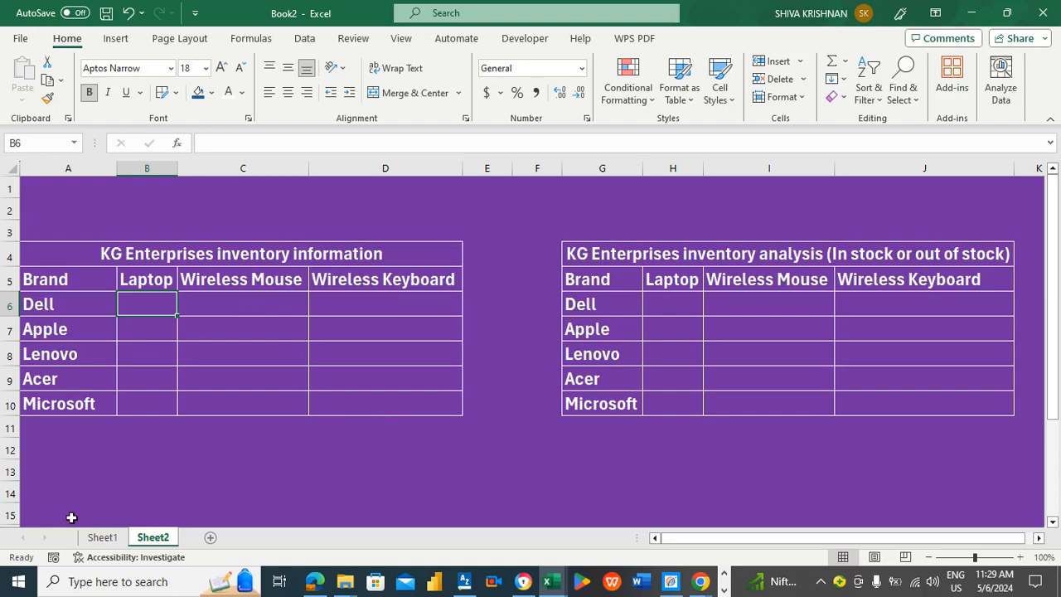
Review the inventory table on Sheet1, checking the brands, product columns and quantities
{"action": "left_click", "coordinate": [99, 539]}
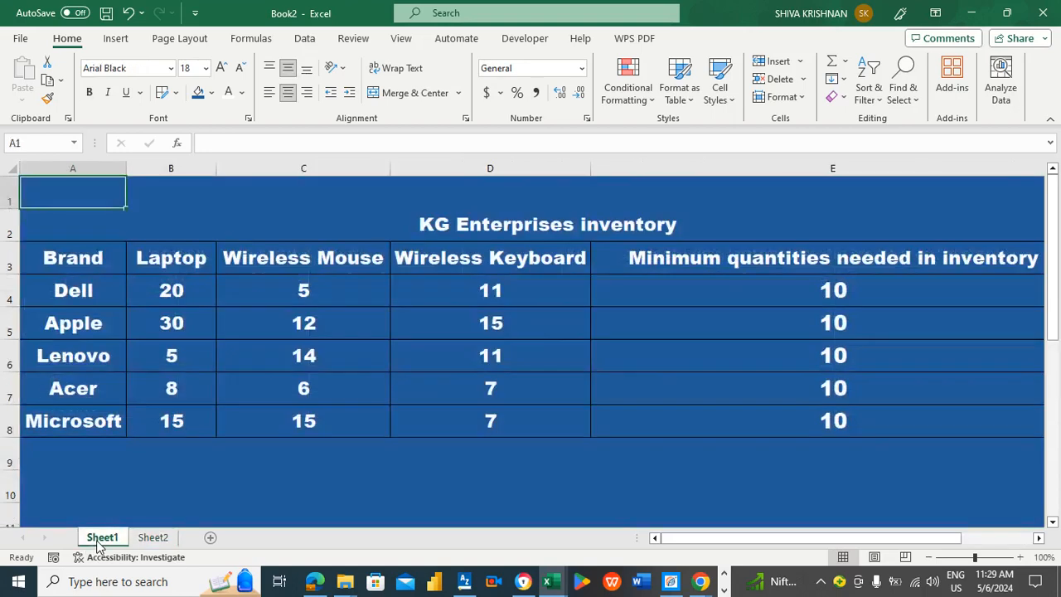
{"action": "left_click", "coordinate": [270, 292]}
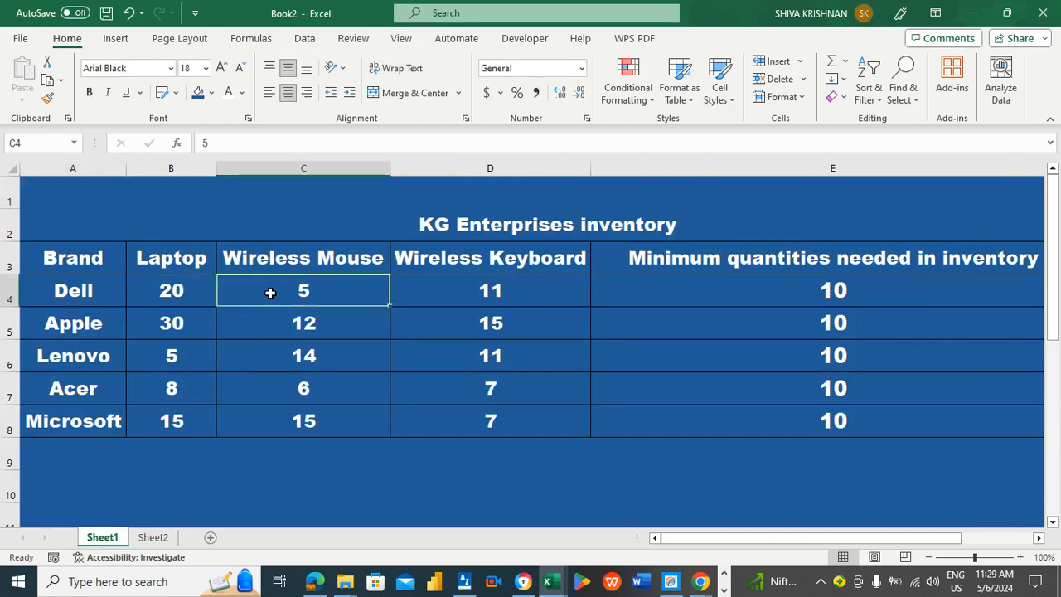
{"action": "key", "text": "Left"}
{"action": "key", "text": "Left"}
{"action": "key", "text": "Right"}
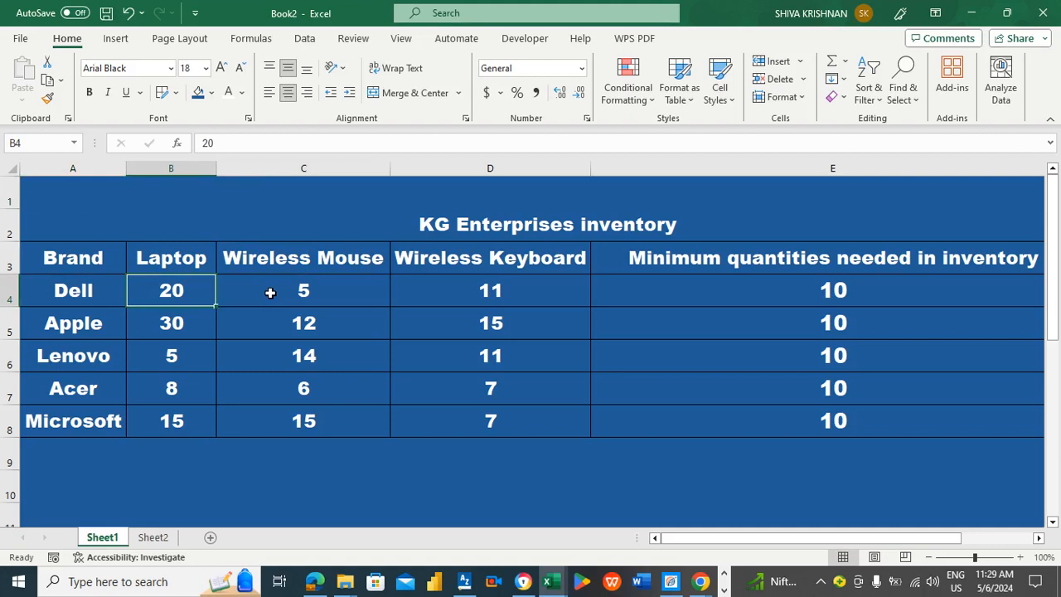
{"action": "key", "text": "Left"}
{"action": "key", "text": "Up"}
{"action": "key", "text": "Right"}
{"action": "key", "text": "Down"}
{"action": "key", "text": "Left"}
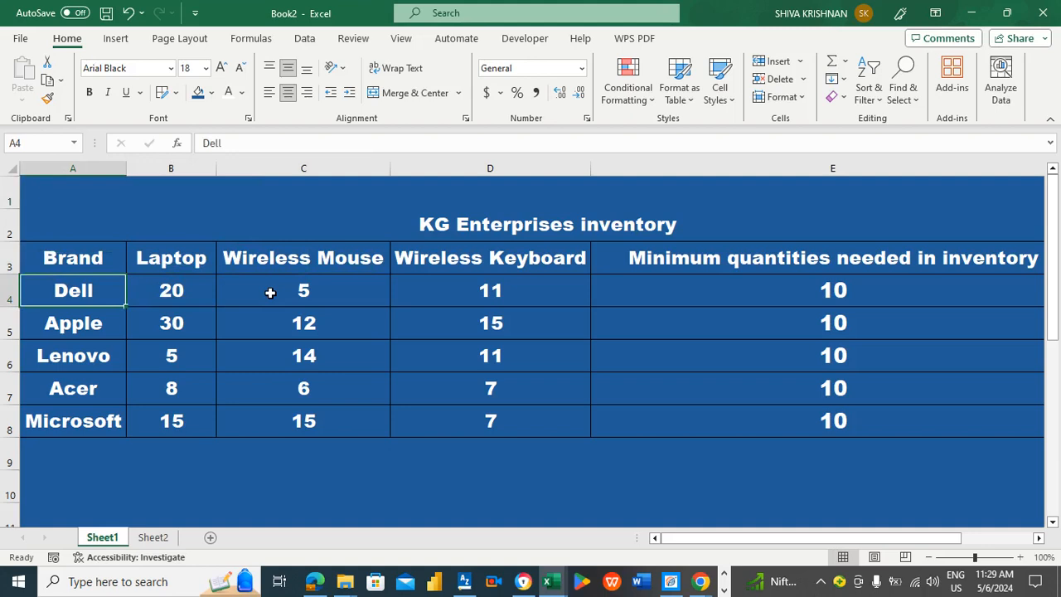
{"action": "key", "text": "Down"}
{"action": "key", "text": "Down"}
{"action": "key", "text": "Down"}
{"action": "key", "text": "Down"}
{"action": "key", "text": "Up"}
{"action": "key", "text": "Up"}
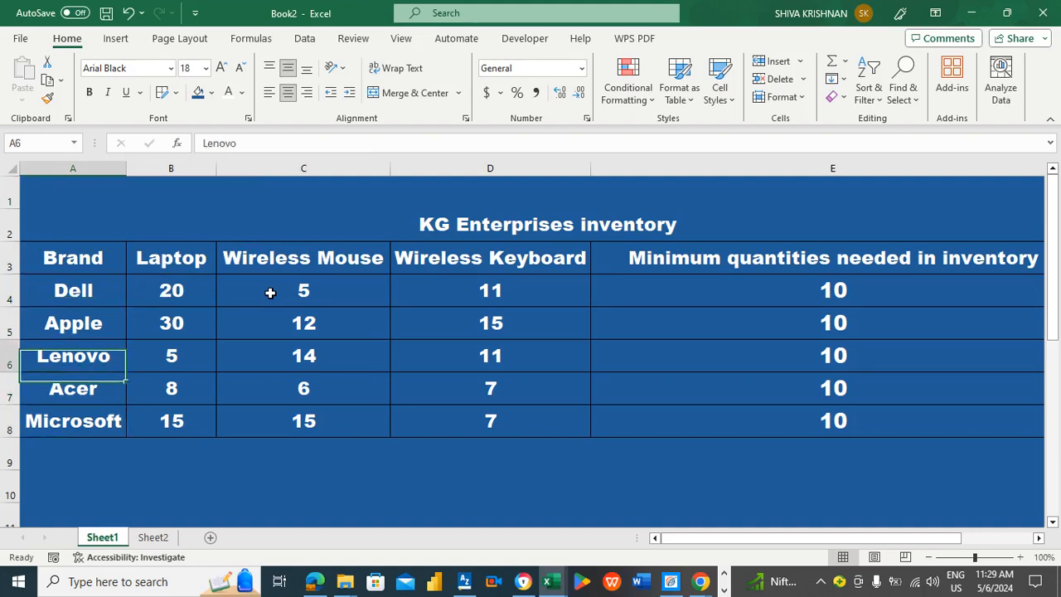
{"action": "key", "text": "Up"}
{"action": "key", "text": "Up"}
{"action": "key", "text": "Right"}
{"action": "key", "text": "Up"}
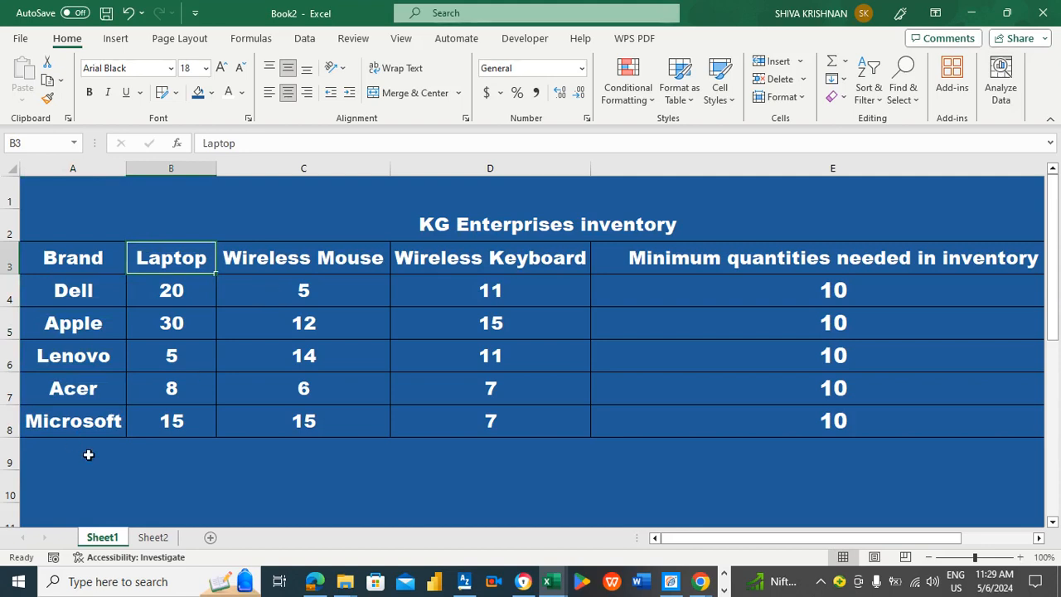
Examine the empty inventory information and inventory analysis tables on Sheet2
{"action": "left_click", "coordinate": [153, 538]}
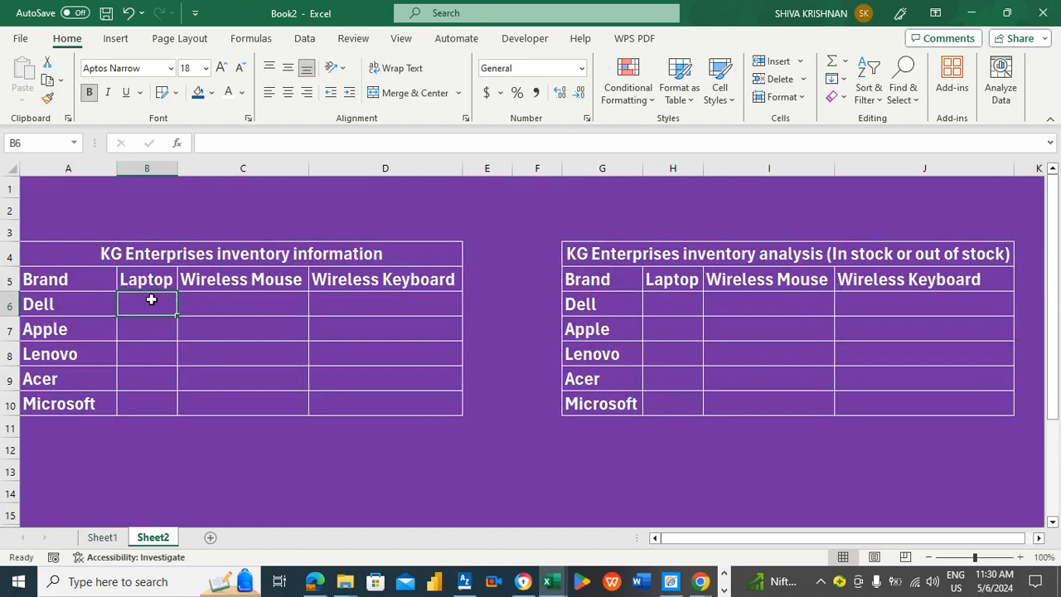
{"action": "key", "text": "Left"}
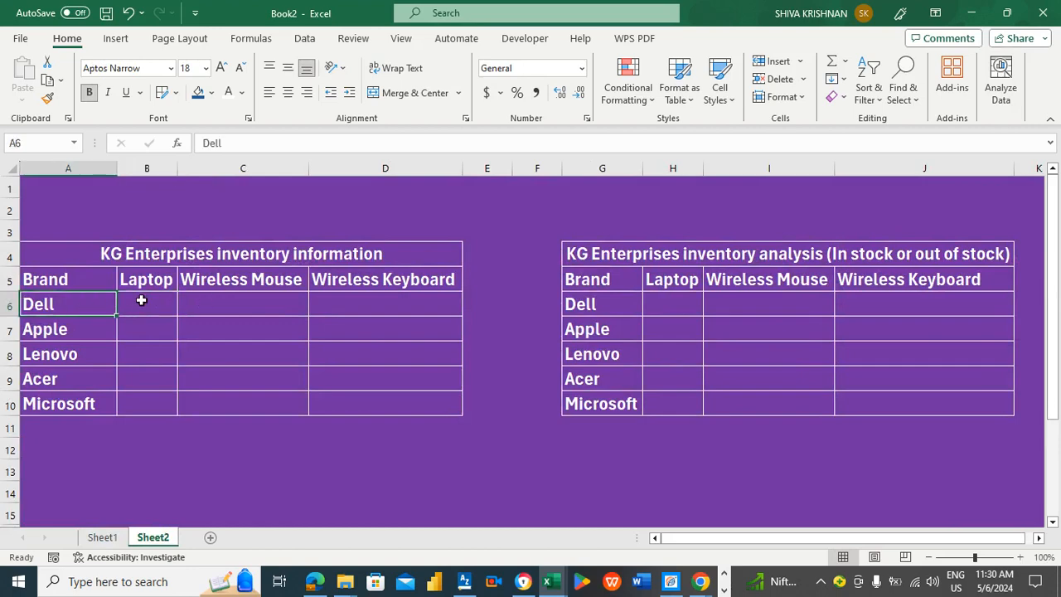
{"action": "key", "text": "Right"}
{"action": "key", "text": "Right"}
{"action": "key", "text": "Right"}
{"action": "key", "text": "Left"}
{"action": "key", "text": "Left"}
{"action": "key", "text": "Left"}
{"action": "key", "text": "Right"}
{"action": "key", "text": "Left"}
{"action": "key", "text": "Right"}
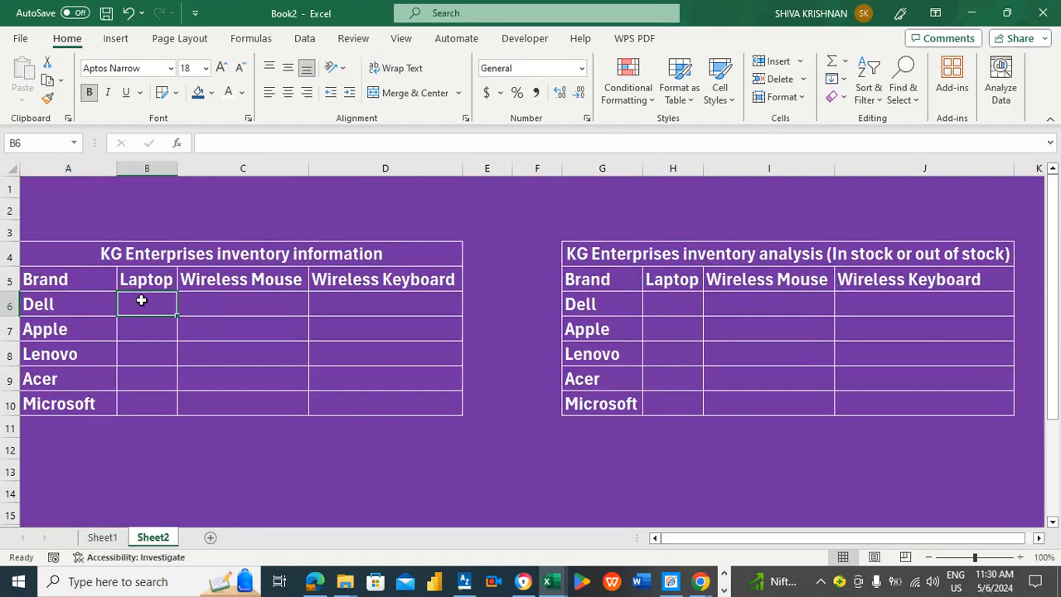
{"action": "left_click", "coordinate": [690, 310]}
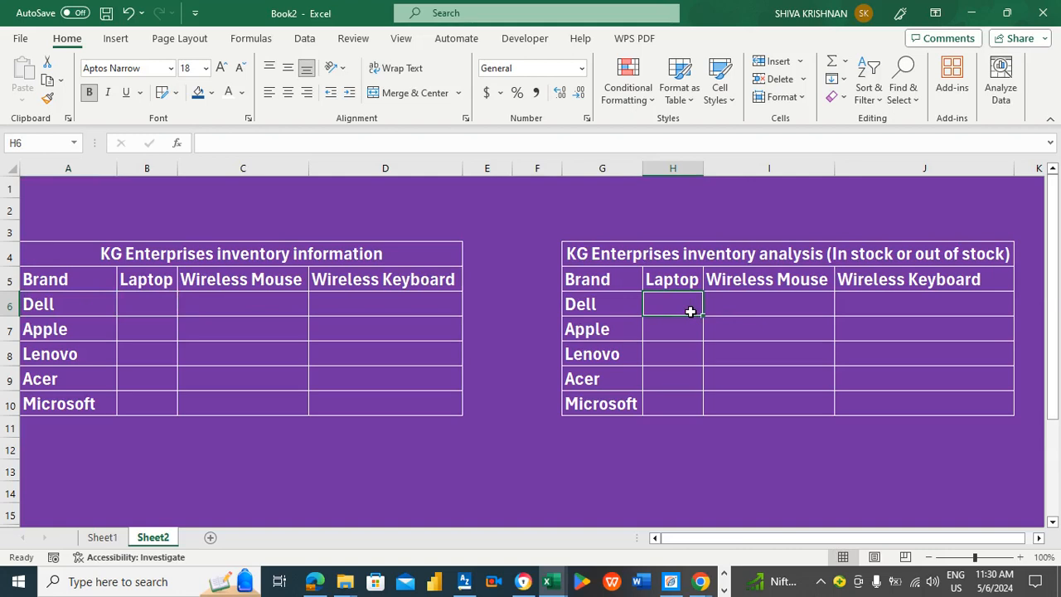
Start a VLOOKUP formula in Sheet2 cell B6 with A6 as the lookup value and Sheet1!A3:B8 as the table array
{"action": "left_click", "coordinate": [149, 307]}
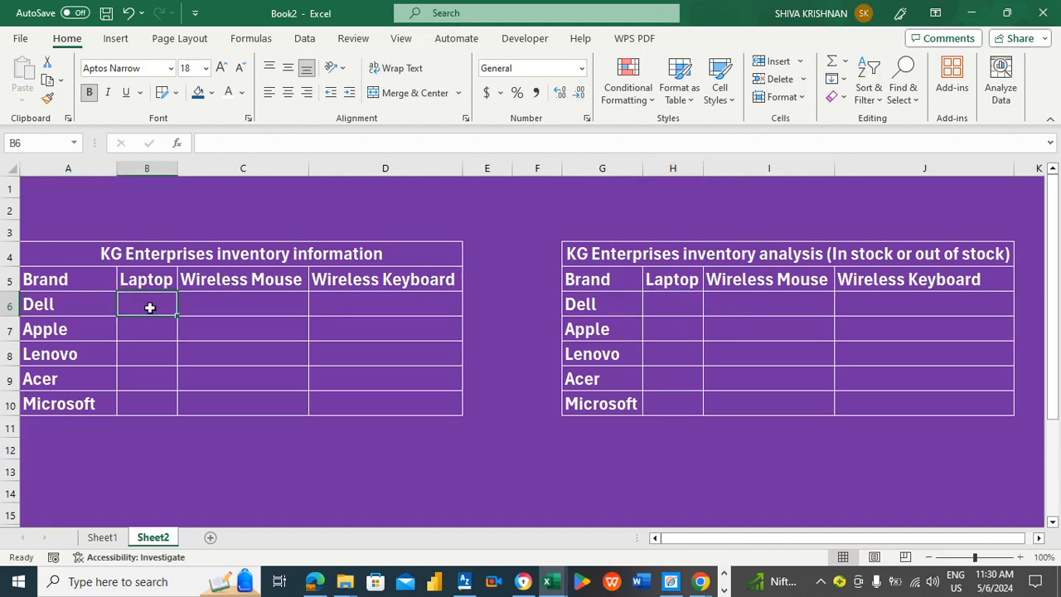
{"action": "type", "text": "=v"}
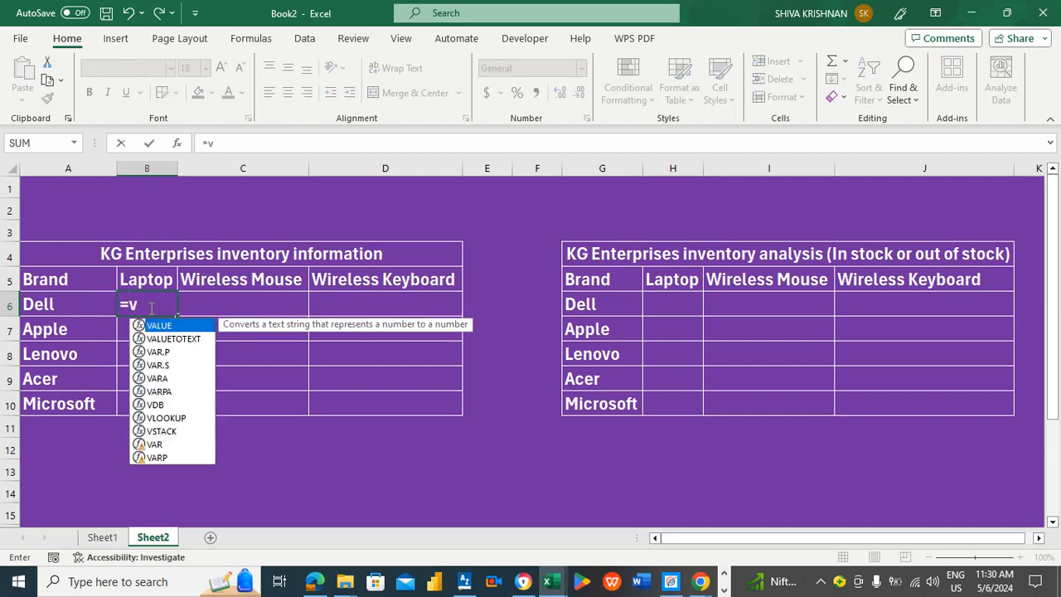
{"action": "type", "text": "lookup("}
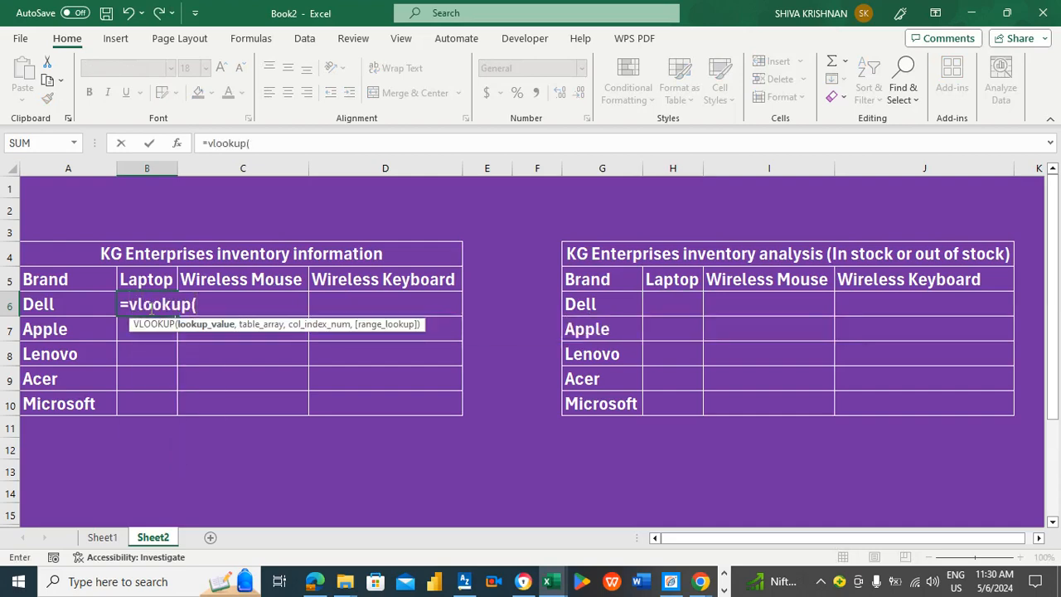
{"action": "left_click", "coordinate": [77, 296]}
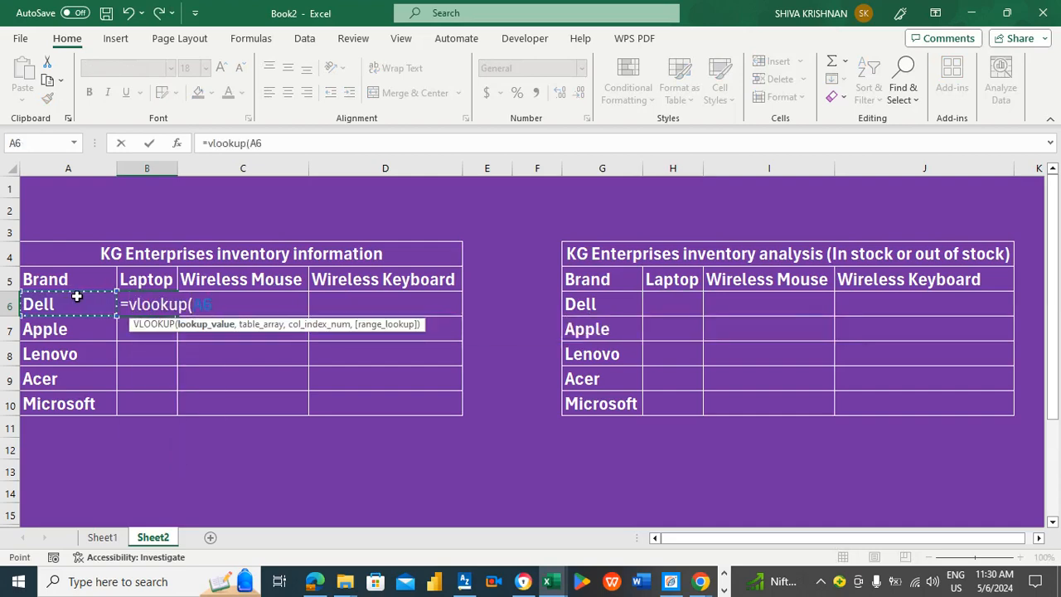
{"action": "type", "text": ","}
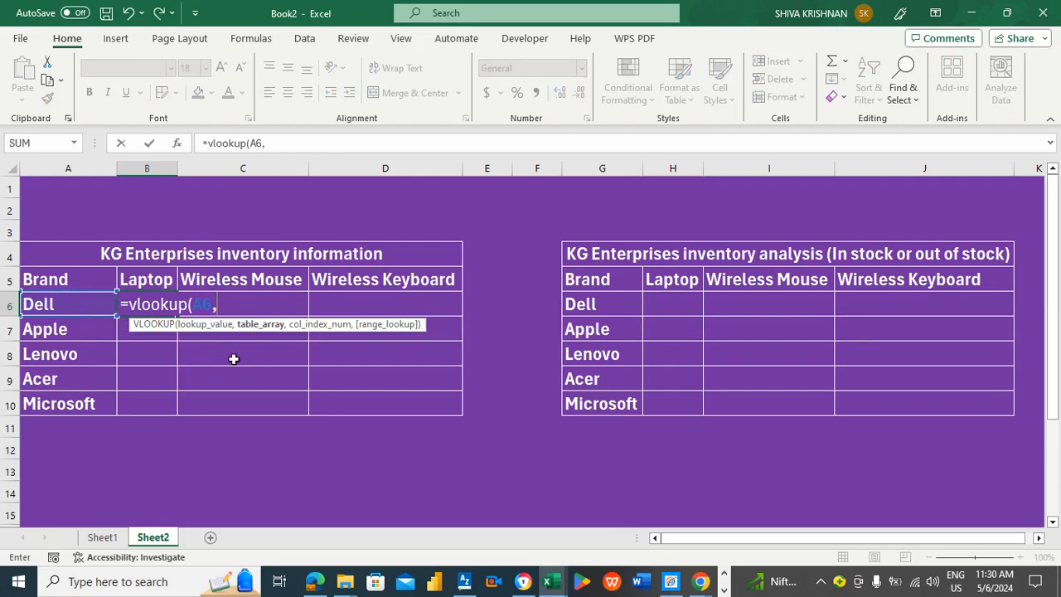
{"action": "left_click", "coordinate": [101, 536]}
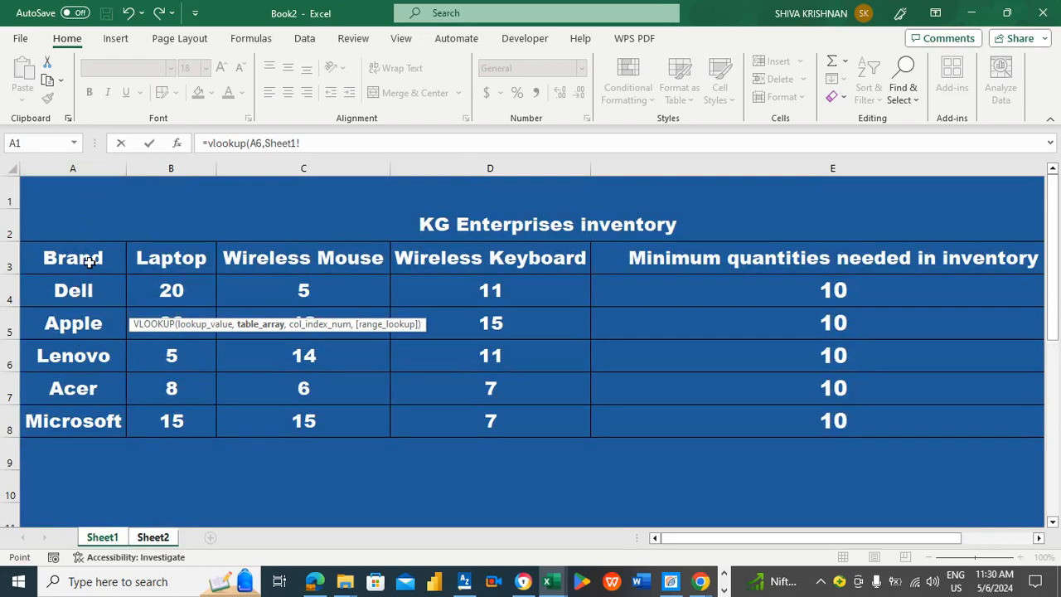
{"action": "left_click_drag", "start_coordinate": [85, 261], "coordinate": [206, 411]}
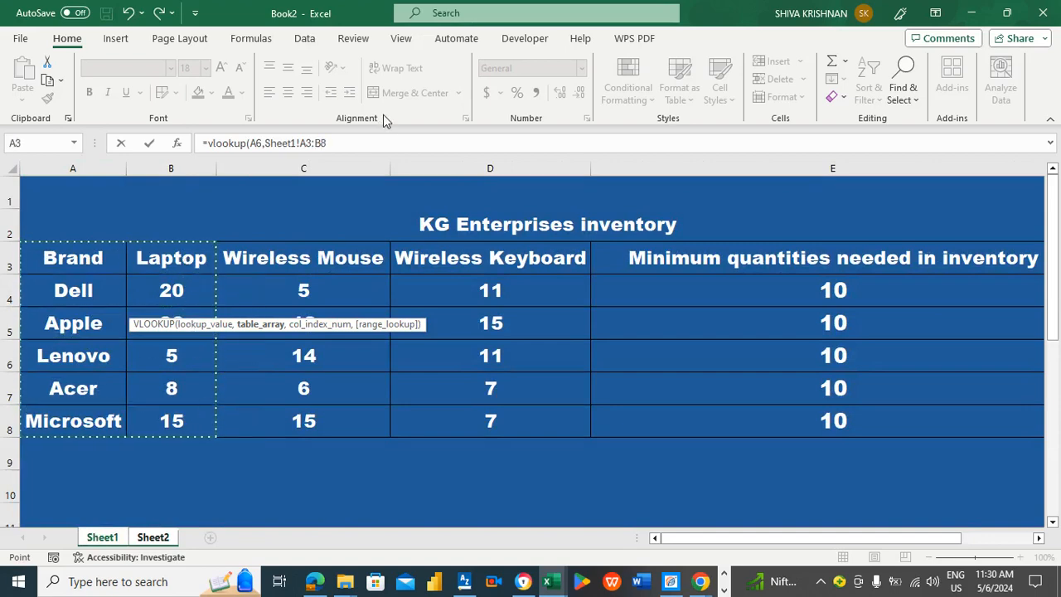
Complete the B6 VLOOKUP with column index 2 and FALSE for an exact match
{"action": "left_click", "coordinate": [375, 141]}
{"action": "type", "text": ","}
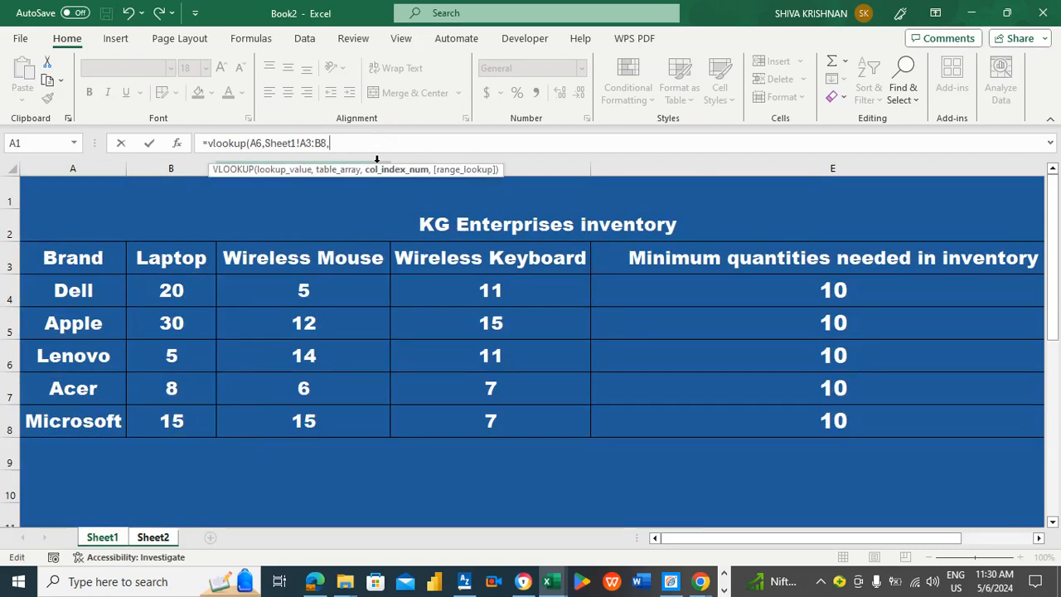
{"action": "type", "text": "2,"}
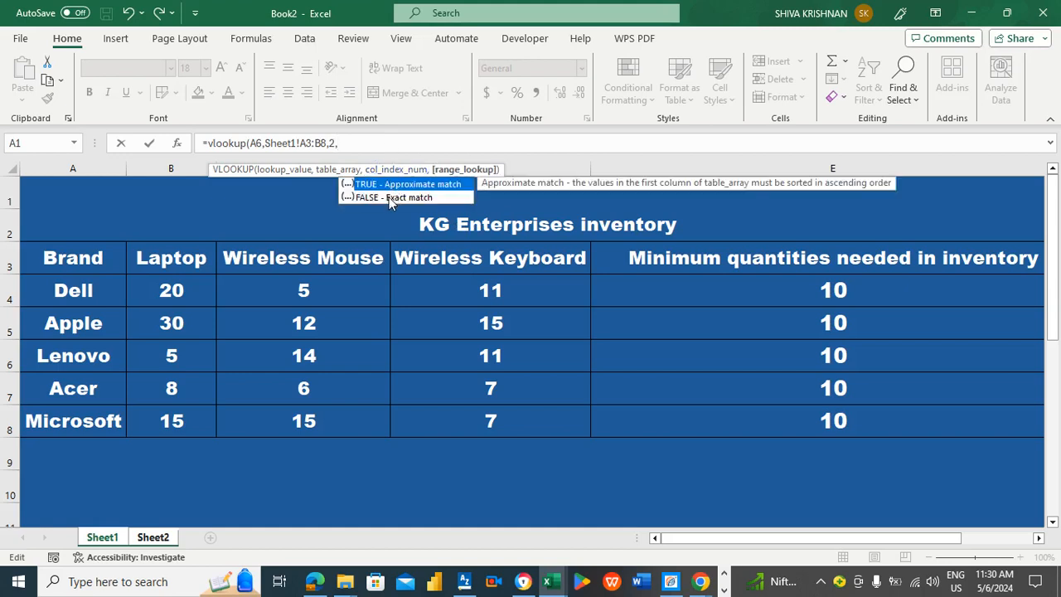
{"action": "left_click", "coordinate": [388, 198]}
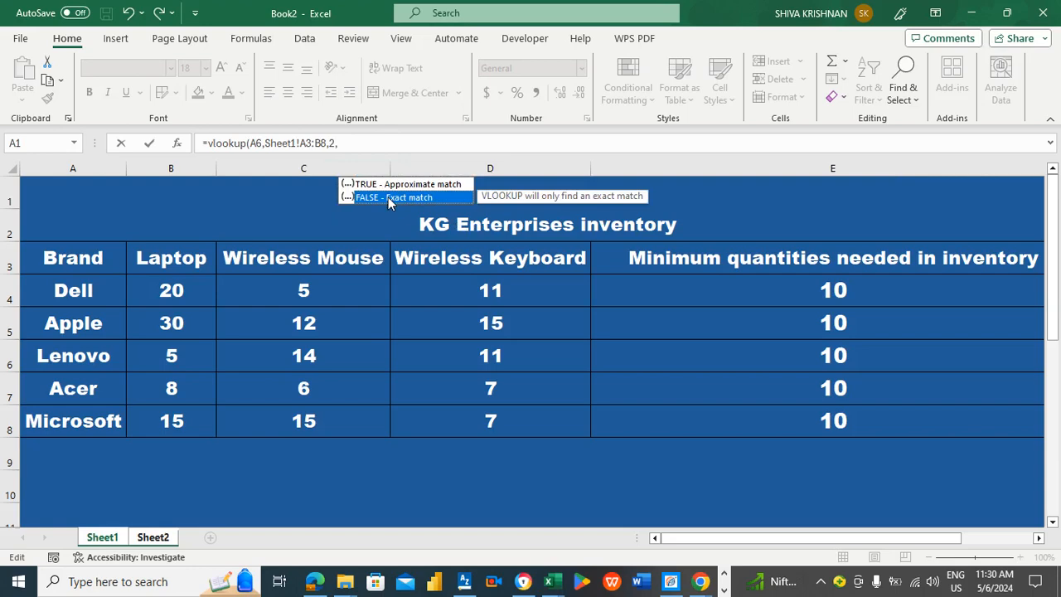
{"action": "double_click", "coordinate": [388, 197]}
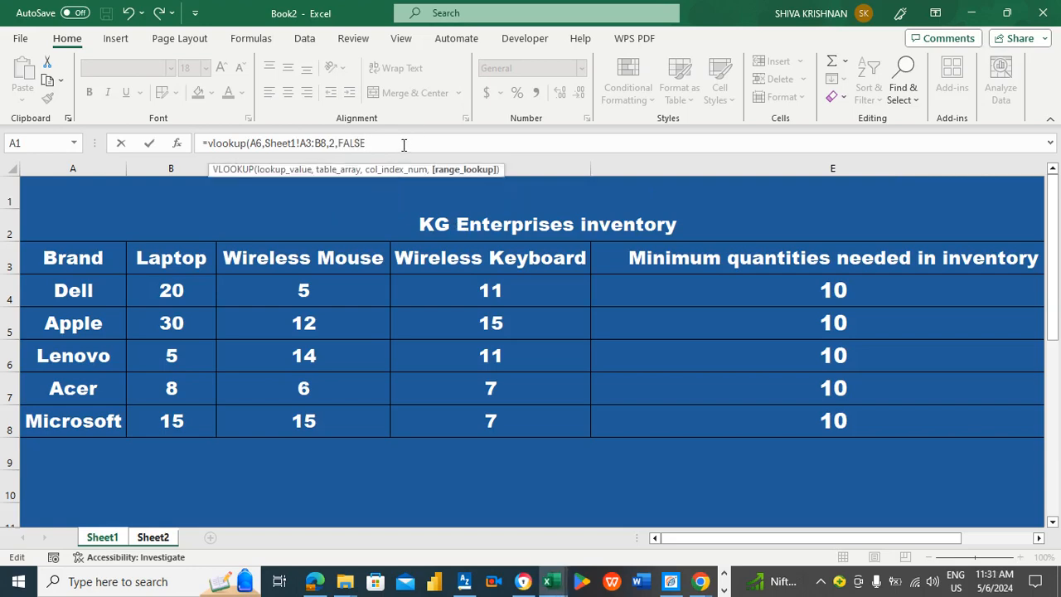
{"action": "type", "text": ")"}
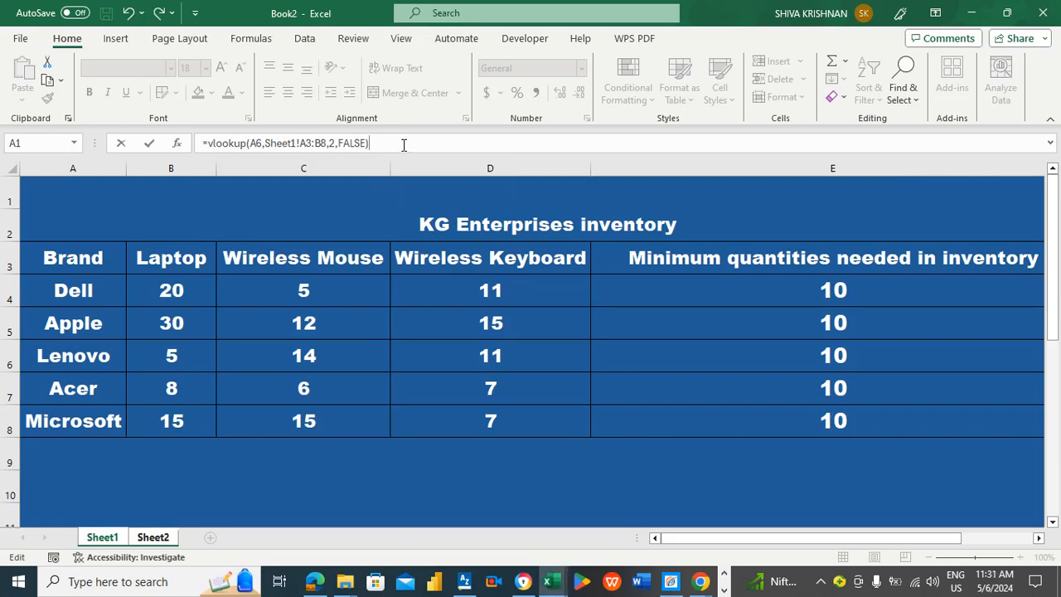
{"action": "key", "text": "Return"}
{"action": "key", "text": "Up"}
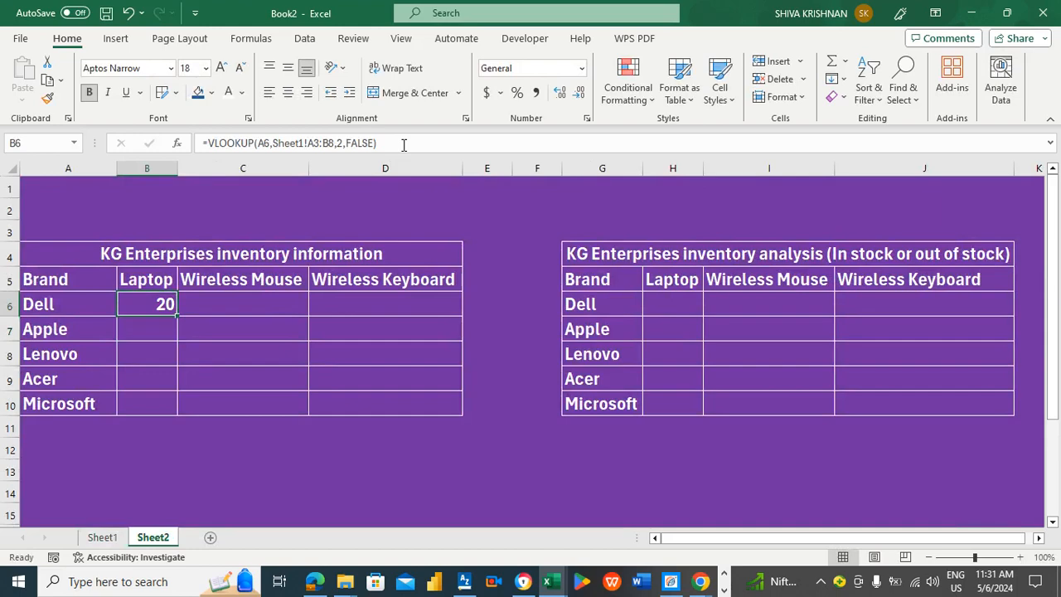
Centre B6 horizontally and vertically, and fill its formula down the Laptop column to B10
{"action": "left_click", "coordinate": [288, 94]}
{"action": "left_click", "coordinate": [285, 71]}
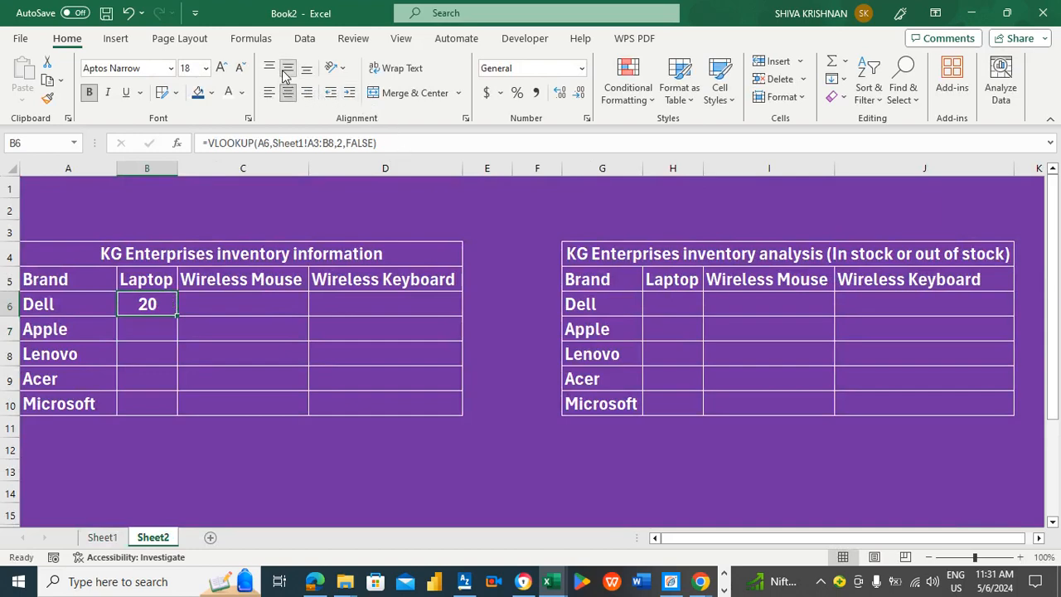
{"action": "double_click", "coordinate": [178, 316]}
{"action": "left_click", "coordinate": [171, 309]}
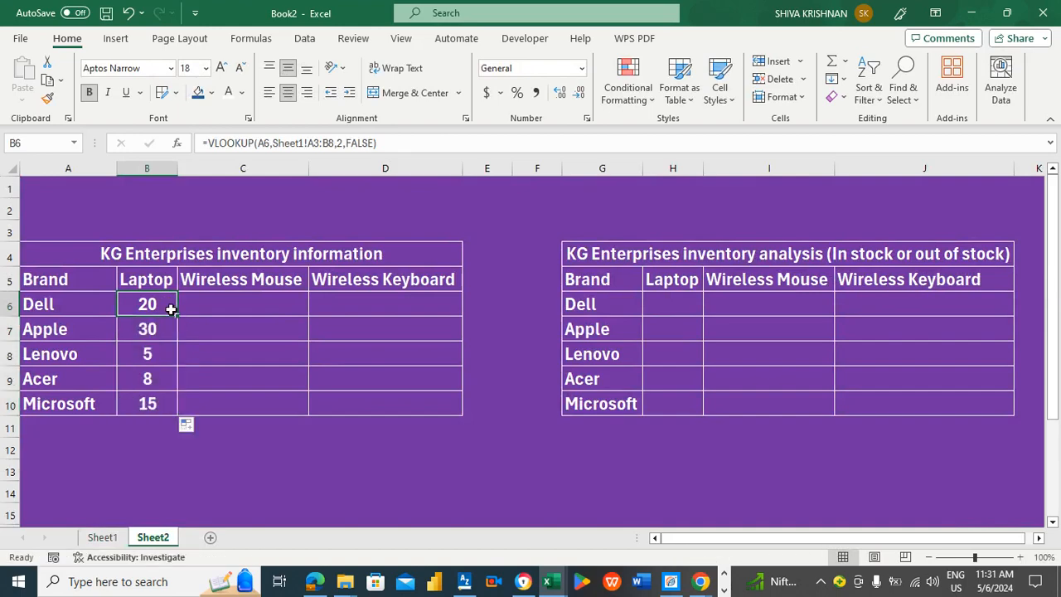
Fill the B6 formula across to C6:D6 and inspect the copied Wireless Mouse formula in C6
{"action": "left_click_drag", "start_coordinate": [178, 315], "coordinate": [402, 308]}
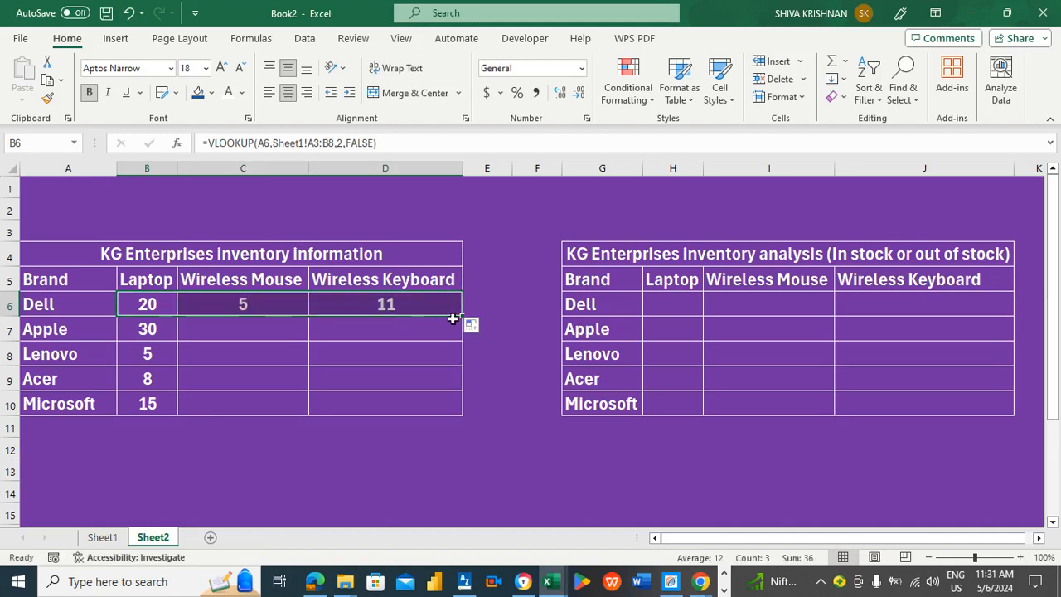
{"action": "left_click", "coordinate": [264, 303]}
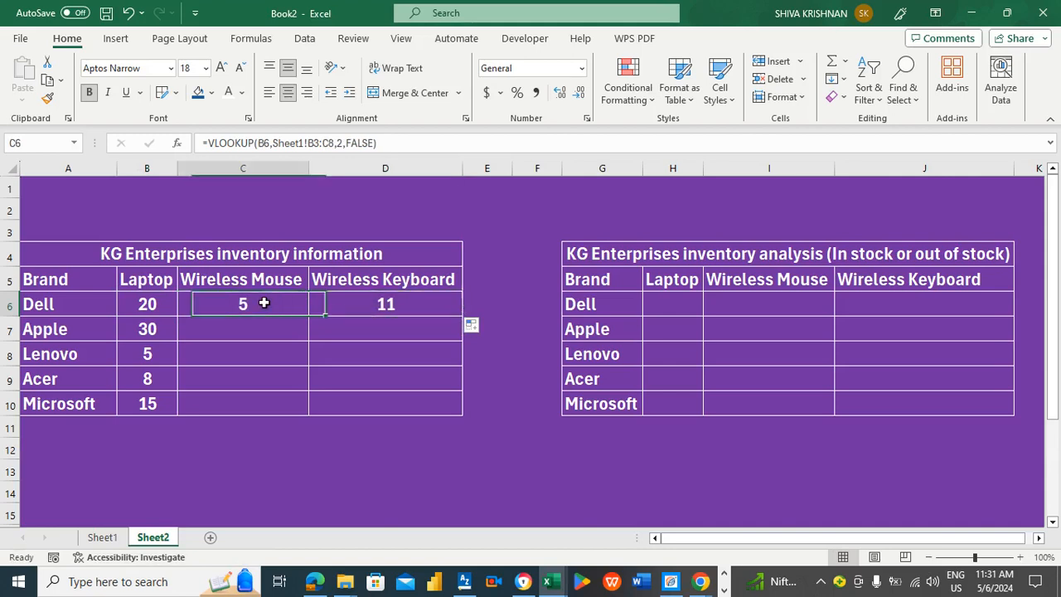
{"action": "key", "text": "Left"}
{"action": "key", "text": "Left"}
{"action": "key", "text": "Right"}
{"action": "key", "text": "Right"}
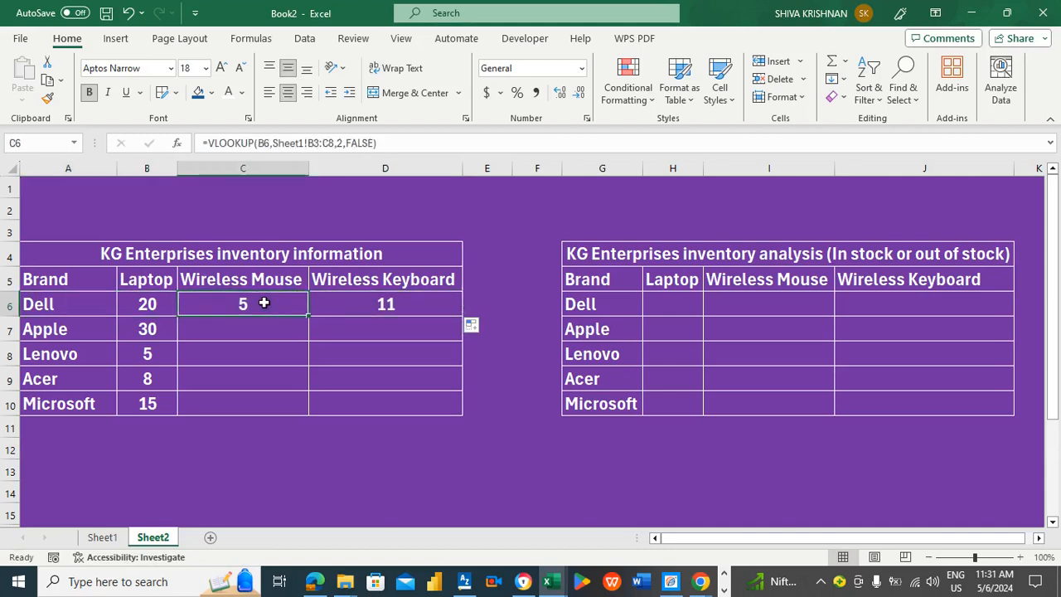
Correct the C6 formula to =VLOOKUP(A6,Sheet1!A3:C8,3,FALSE)
{"action": "left_click", "coordinate": [265, 142]}
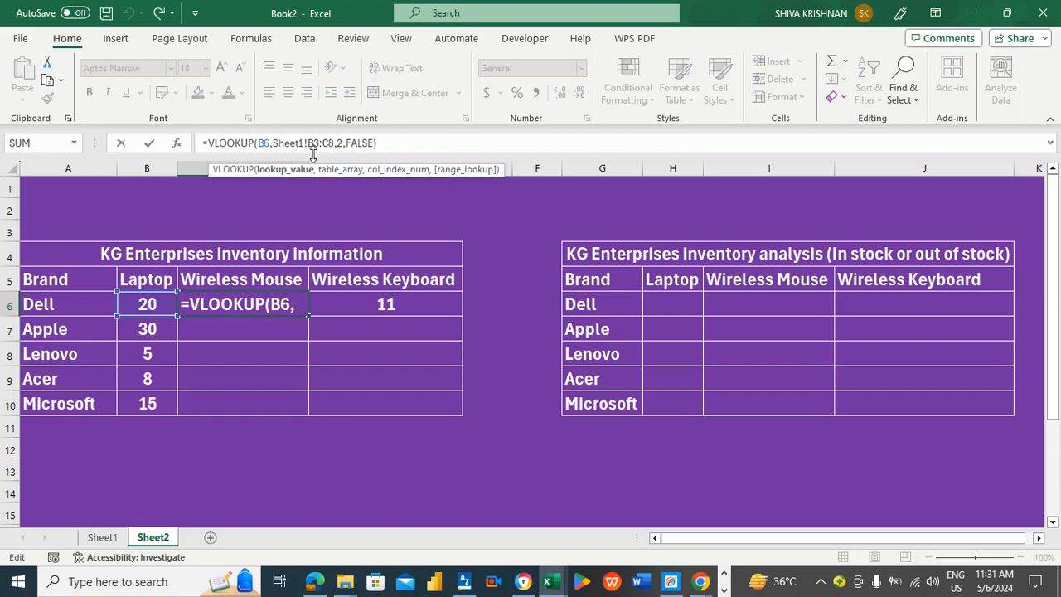
{"action": "key", "text": "BackSpace"}
{"action": "type", "text": "a"}
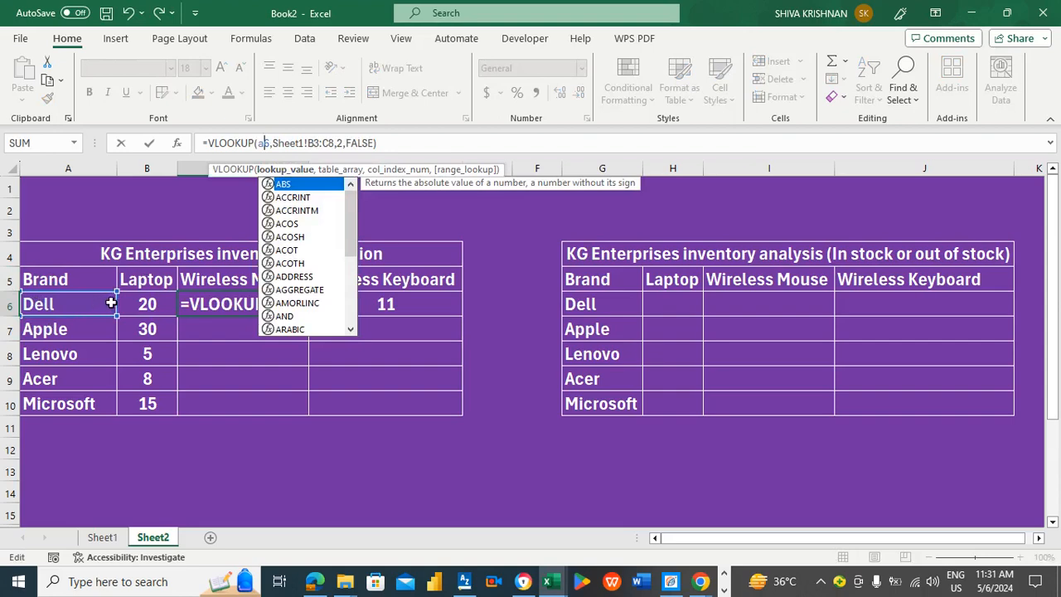
{"action": "left_click", "coordinate": [313, 144]}
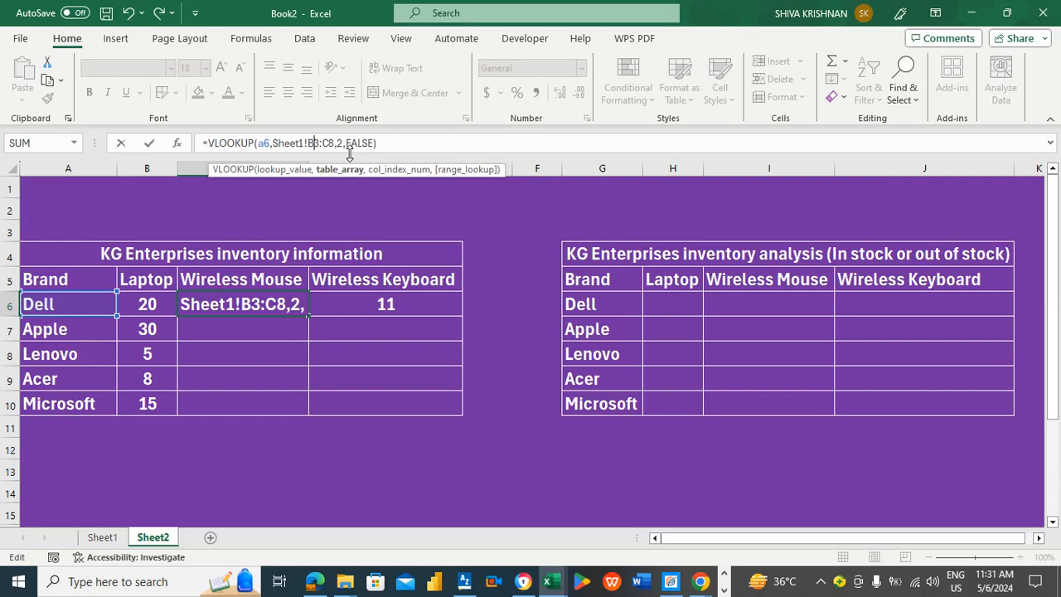
{"action": "key", "text": "BackSpace"}
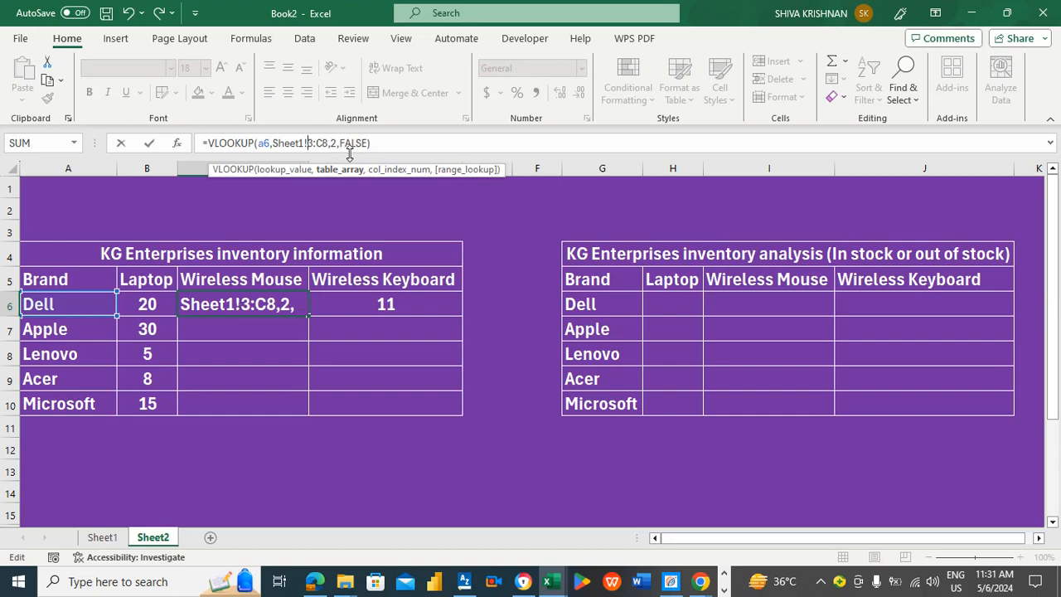
{"action": "type", "text": "a"}
{"action": "key", "text": "Right"}
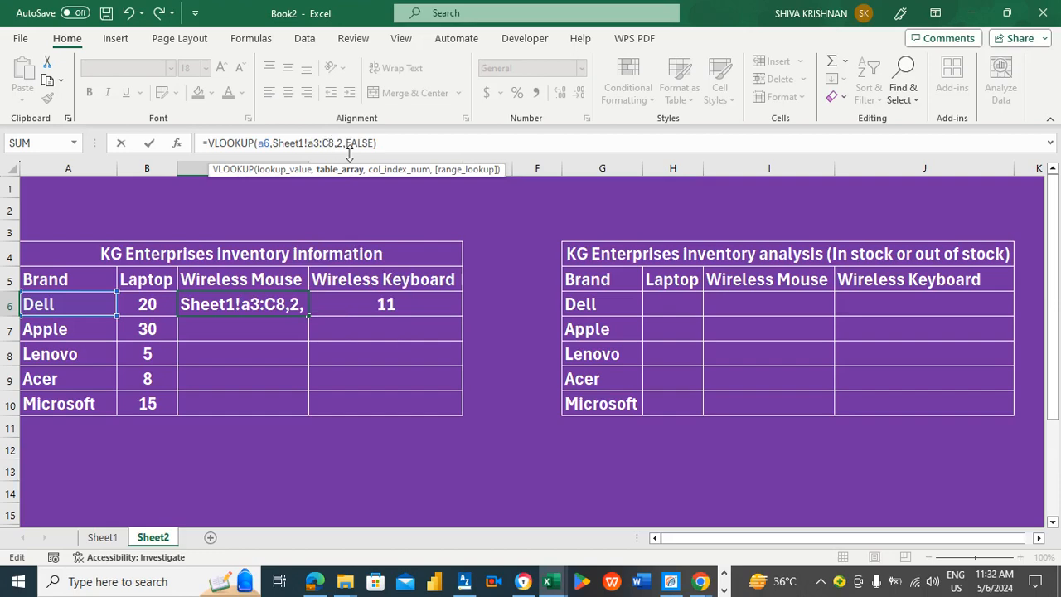
{"action": "key", "text": "Right"}
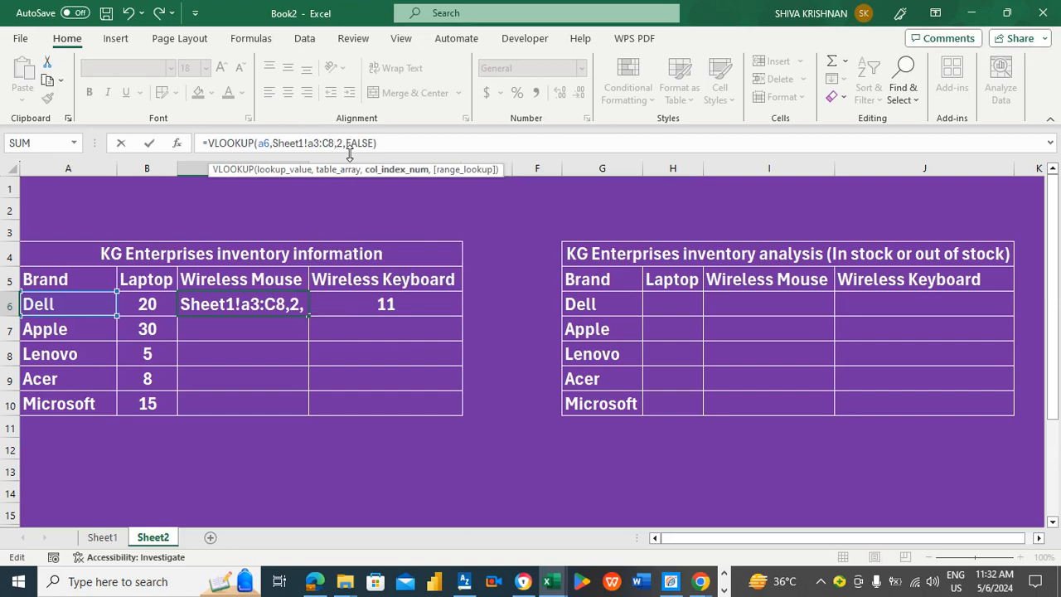
{"action": "key", "text": "Delete"}
{"action": "type", "text": "3"}
{"action": "key", "text": "Return"}
{"action": "key", "text": "Up"}
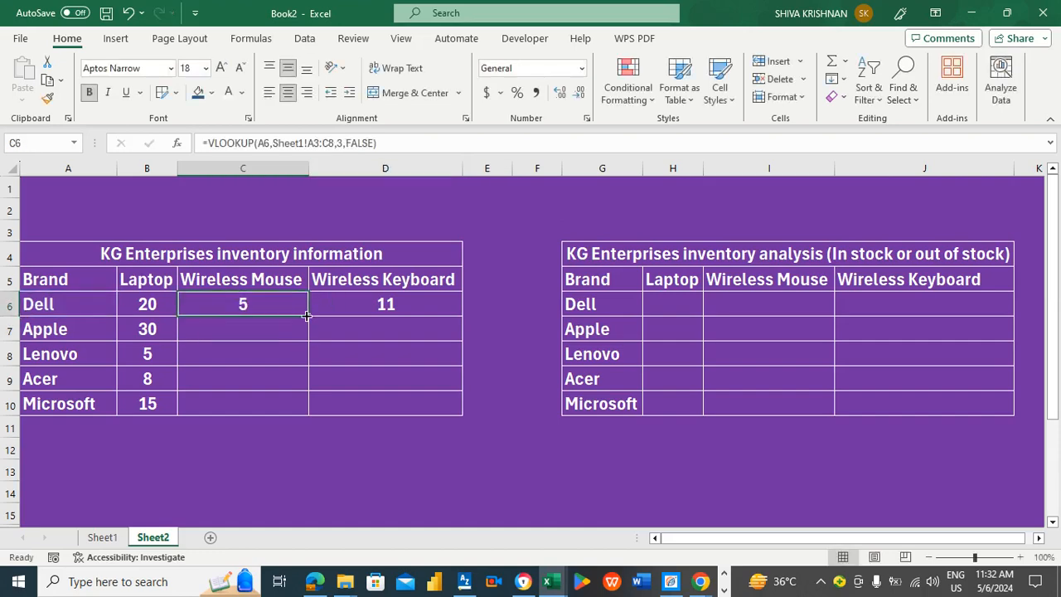
Fill the C6 formula down the Wireless Mouse column to C10
{"action": "double_click", "coordinate": [308, 318]}
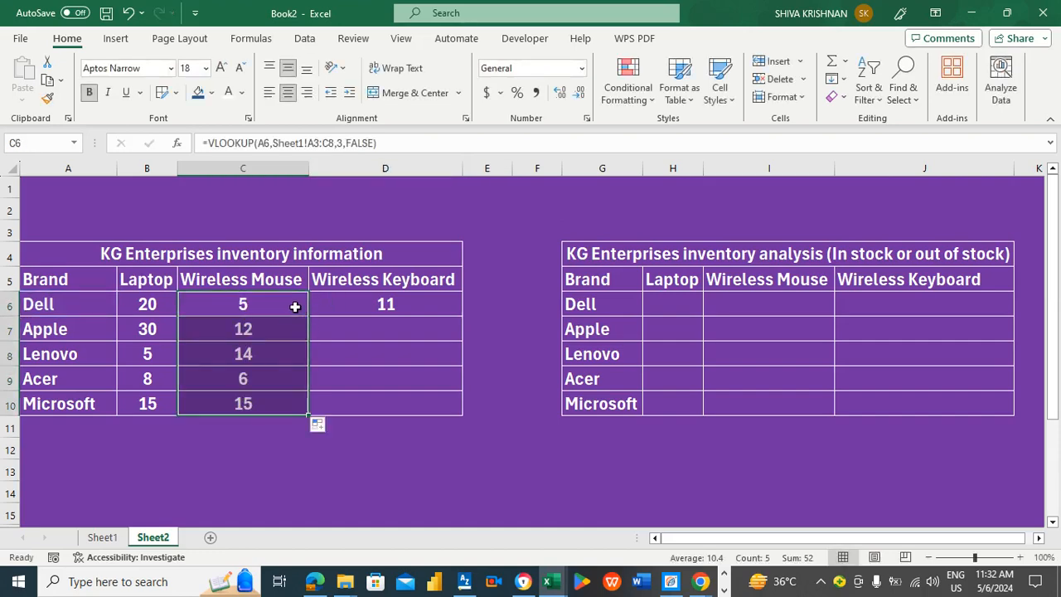
{"action": "left_click", "coordinate": [294, 307]}
Correct the Wireless Keyboard formula in D6 to =VLOOKUP(A6,Sheet1!A3:D8,4,FALSE)
{"action": "key", "text": "Right"}
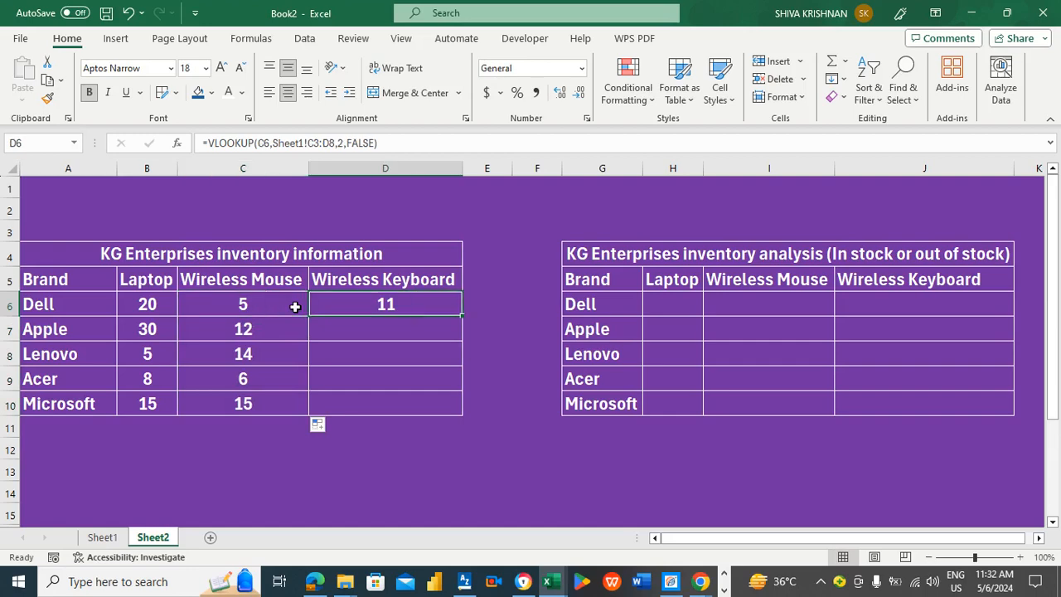
{"action": "left_click", "coordinate": [265, 143]}
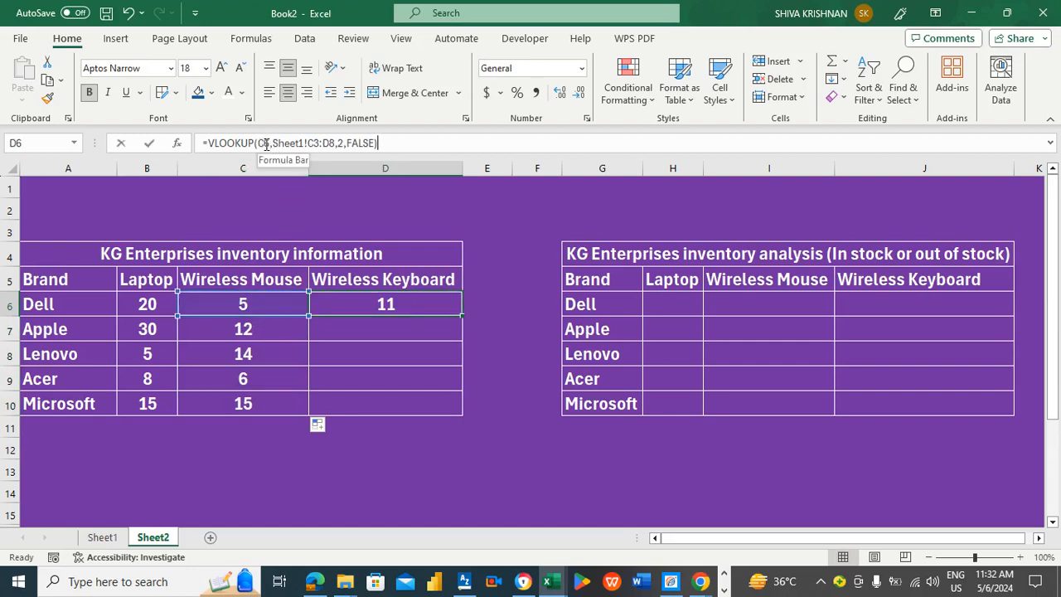
{"action": "key", "text": "BackSpace"}
{"action": "type", "text": "a"}
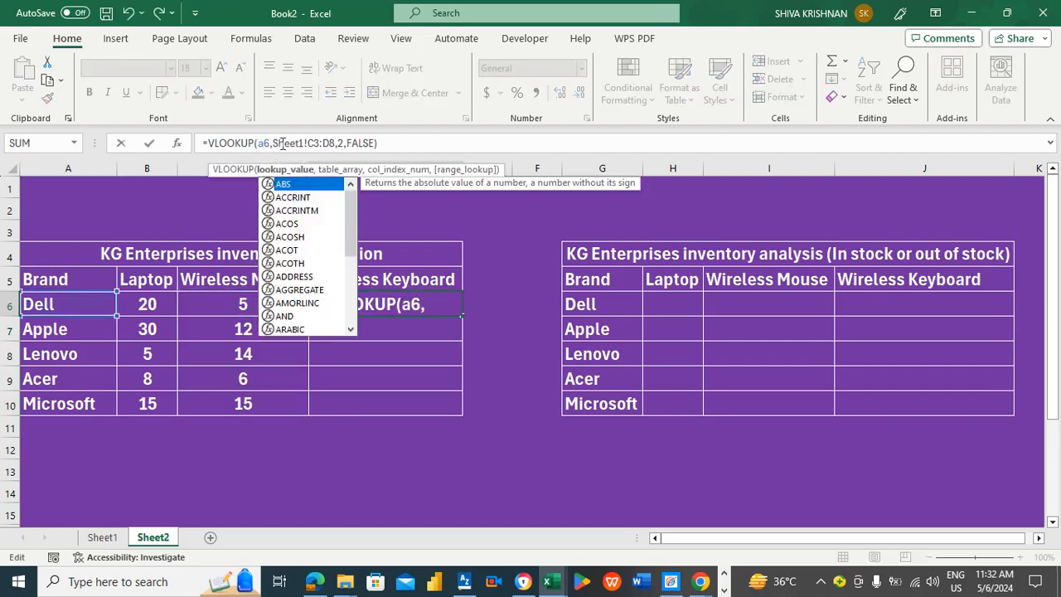
{"action": "left_click", "coordinate": [309, 143]}
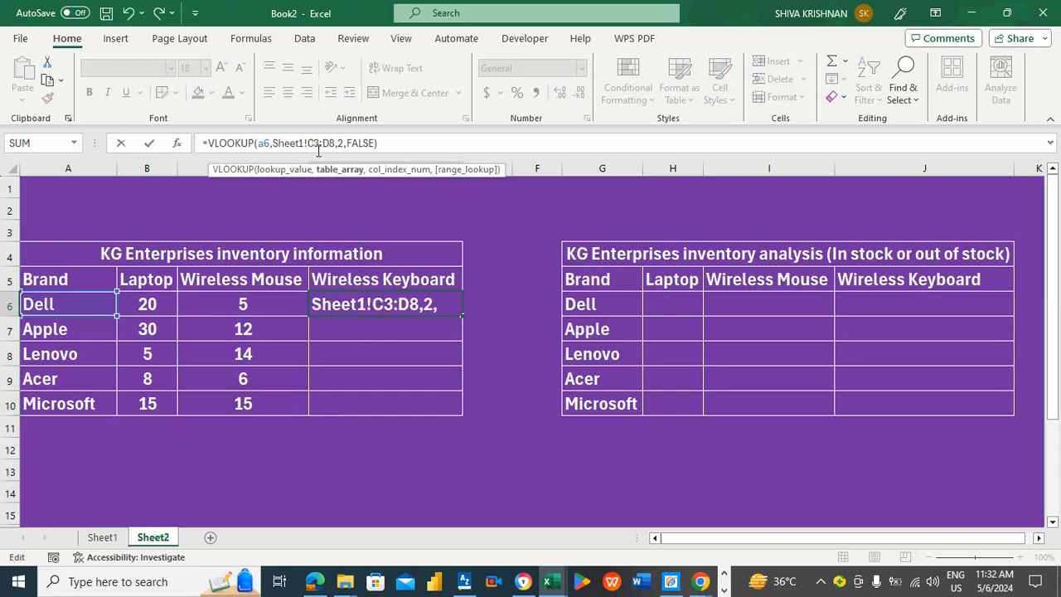
{"action": "key", "text": "BackSpace"}
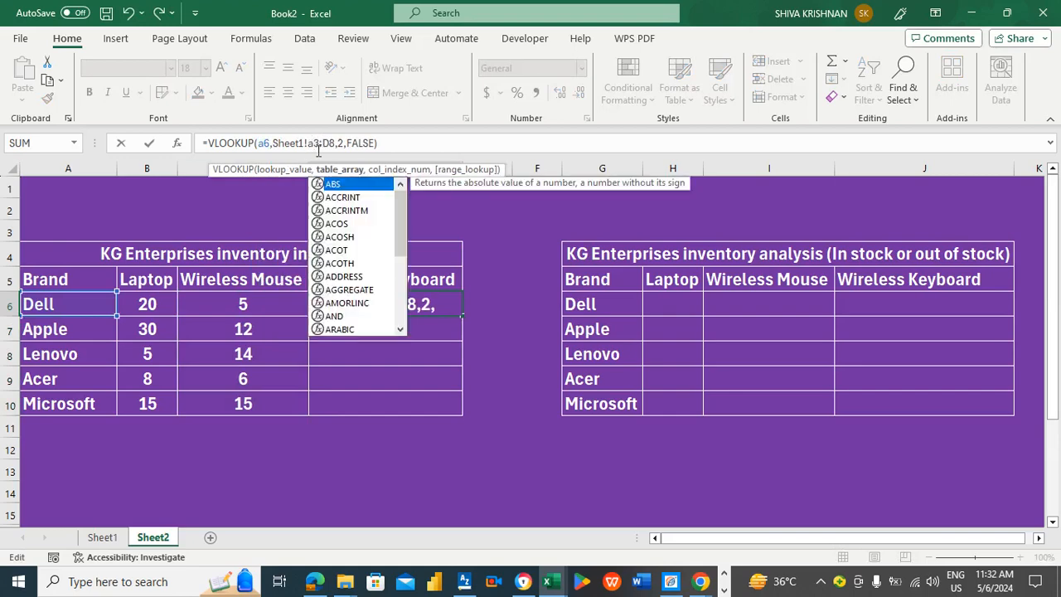
{"action": "key", "text": "Right"}
{"action": "key", "text": "Right"}
{"action": "key", "text": "Right"}
{"action": "key", "text": "Right"}
{"action": "key", "text": "Right"}
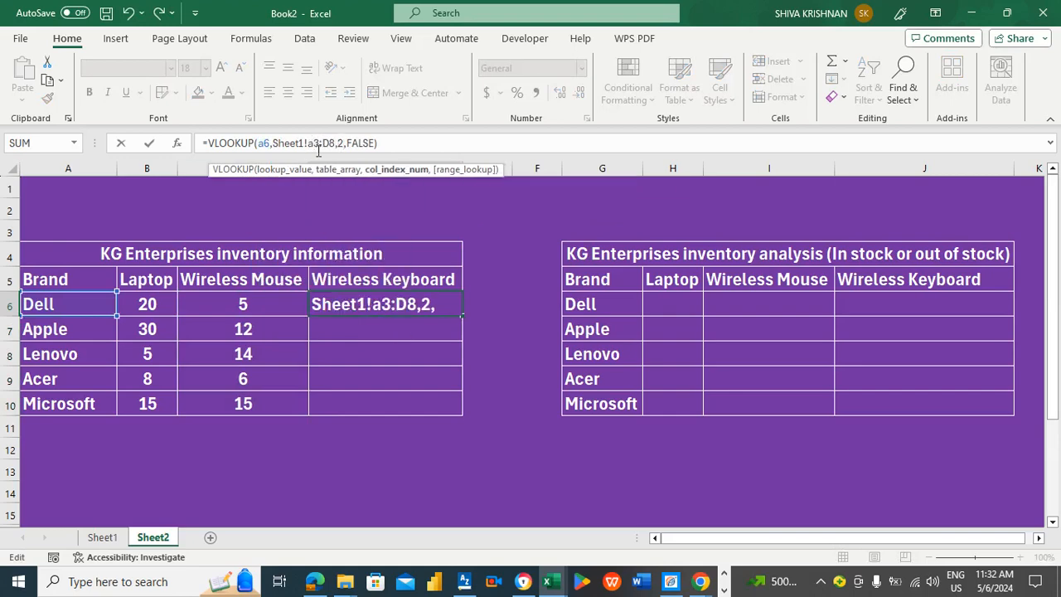
{"action": "key", "text": "Delete"}
{"action": "type", "text": "4"}
{"action": "key", "text": "Return"}
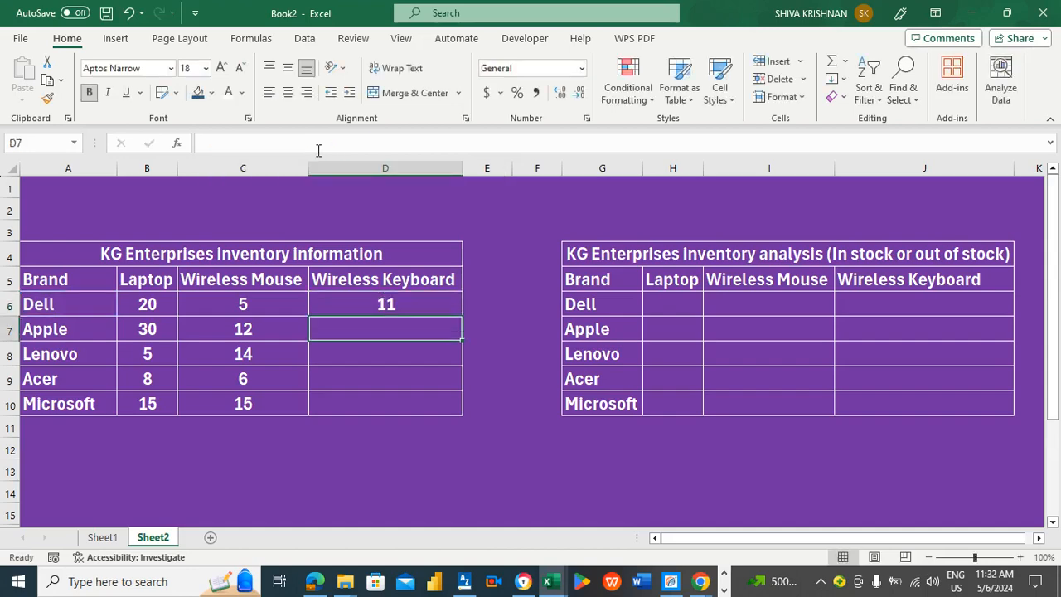
Fill the D6 formula down the Wireless Keyboard column to D10
{"action": "key", "text": "Up"}
{"action": "double_click", "coordinate": [461, 313]}
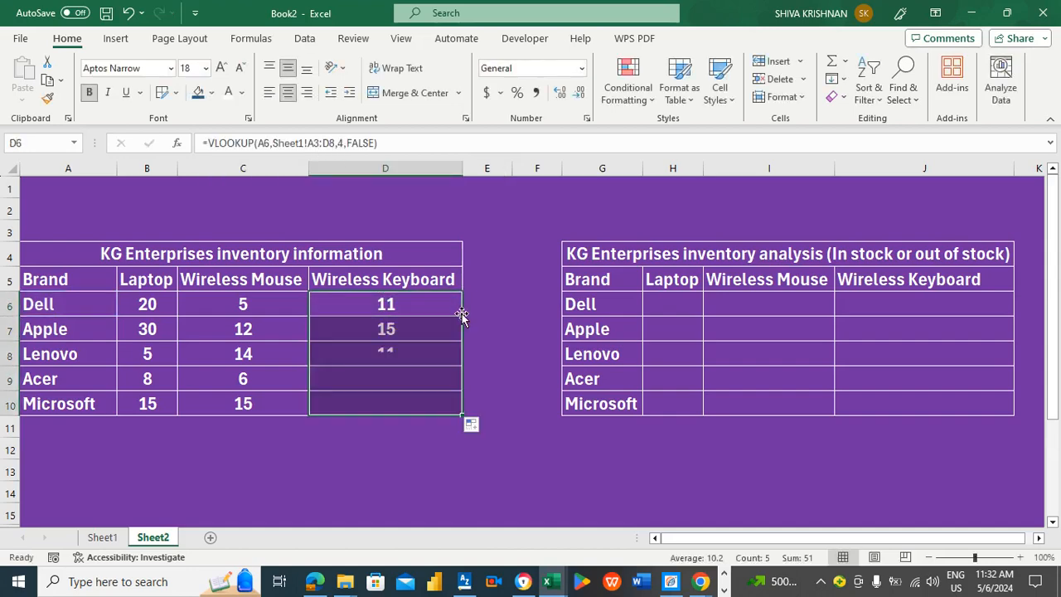
{"action": "left_click", "coordinate": [673, 315]}
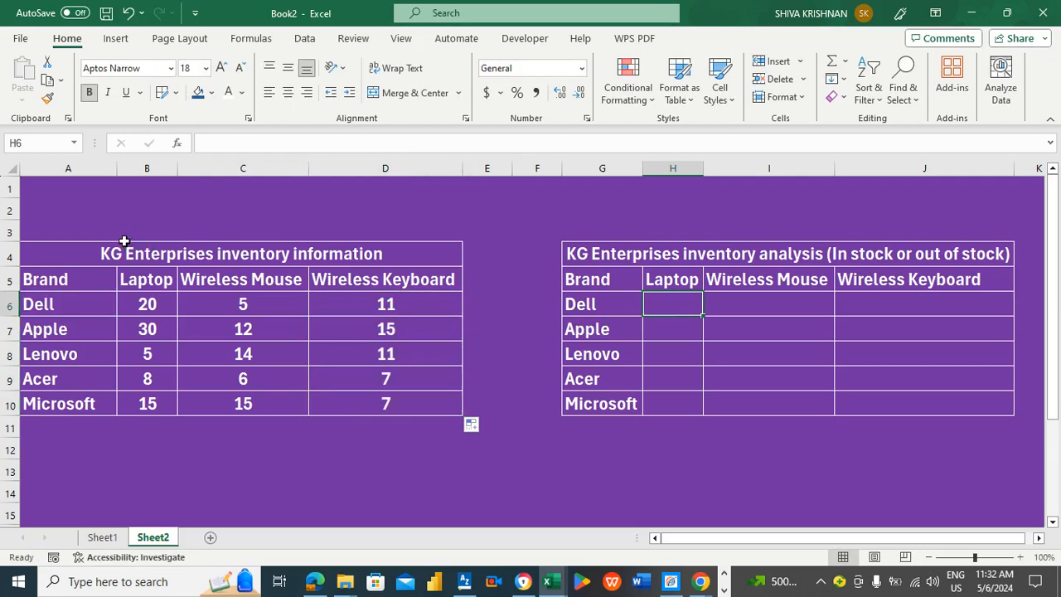
Compare the Apple row of the Sheet2 inventory information table with the Apple quantities on Sheet1, and return to Sheet2
{"action": "left_click", "coordinate": [67, 329]}
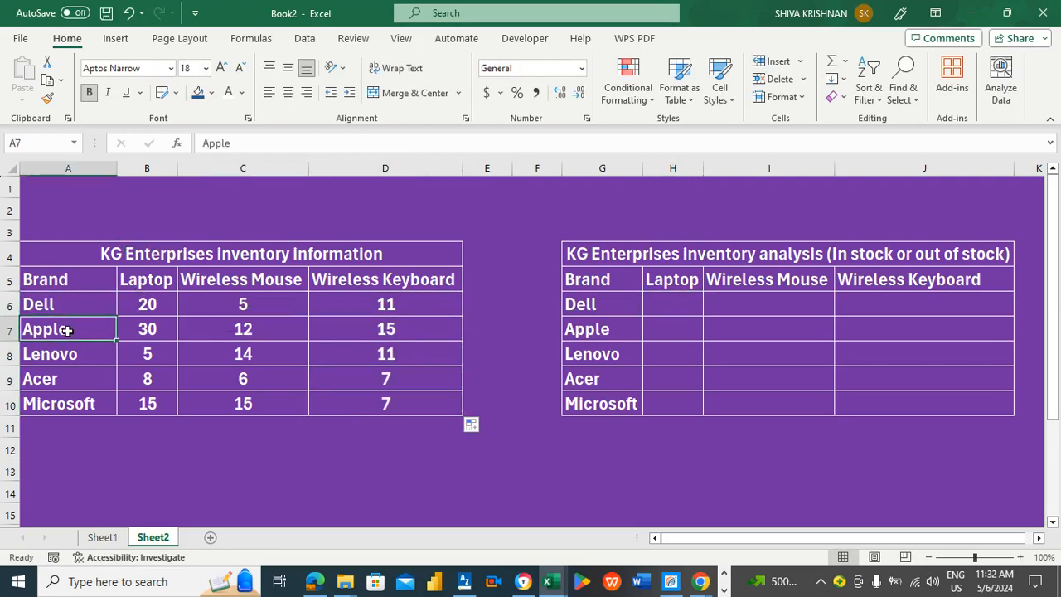
{"action": "key", "text": "Right"}
{"action": "key", "text": "Left"}
{"action": "key", "text": "Right"}
{"action": "key", "text": "Right"}
{"action": "key", "text": "Right"}
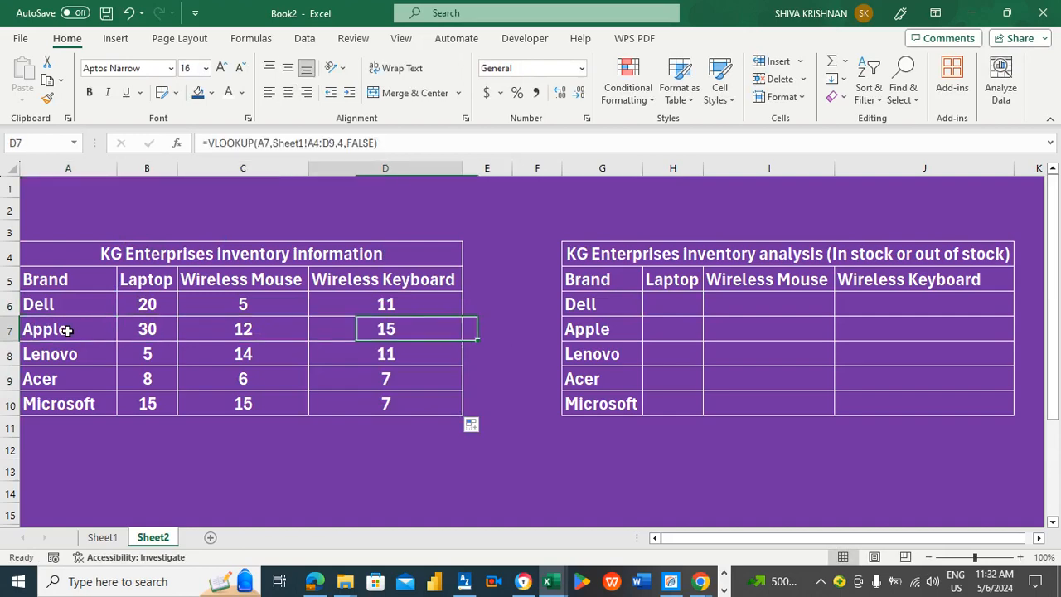
{"action": "key", "text": "Left"}
{"action": "key", "text": "Left"}
{"action": "key", "text": "Left"}
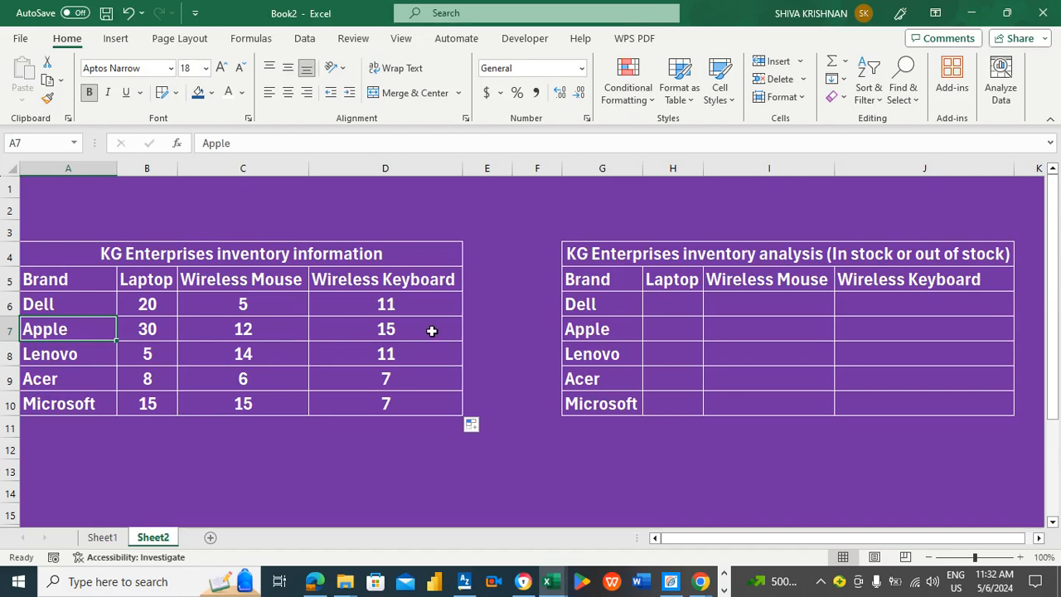
{"action": "left_click", "coordinate": [93, 537]}
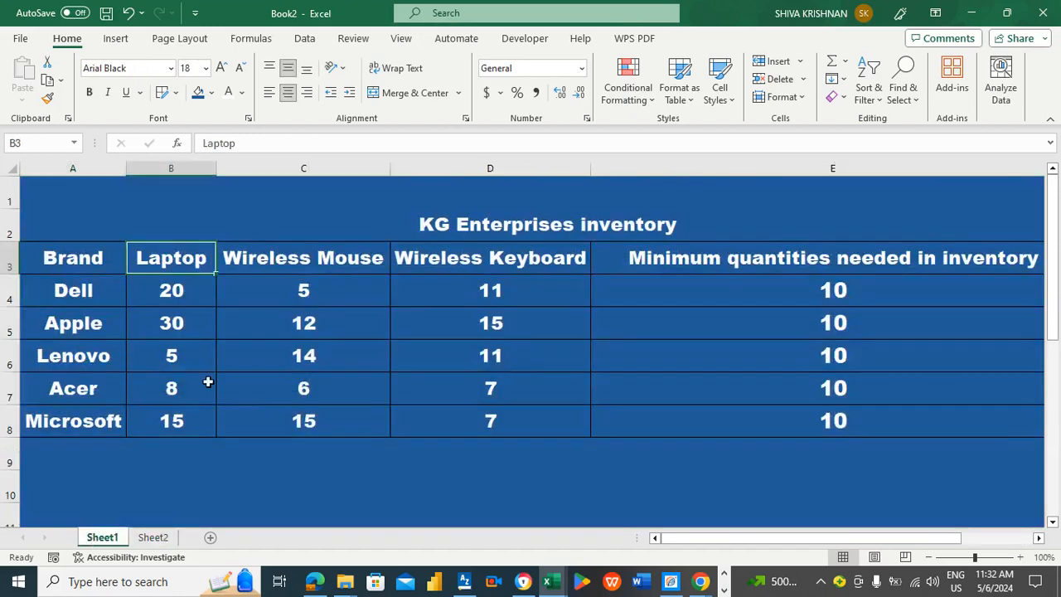
{"action": "left_click", "coordinate": [202, 315]}
{"action": "key", "text": "Right"}
{"action": "key", "text": "Right"}
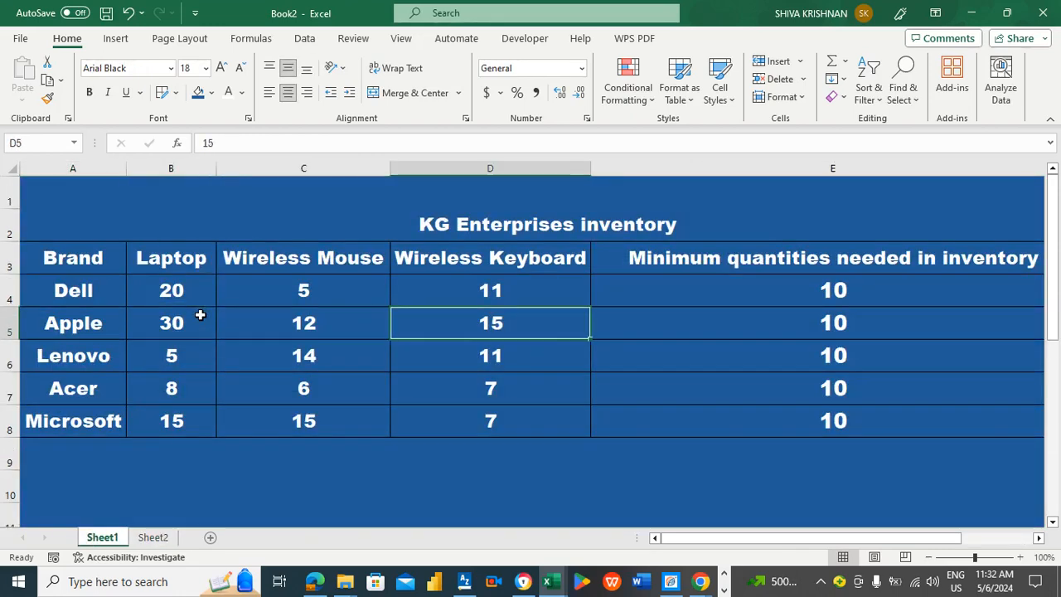
{"action": "left_click", "coordinate": [152, 538]}
Start an IF formula in H6 of the analysis table with a nested VLOOKUP that uses G6 as lookup value
{"action": "left_click", "coordinate": [686, 295]}
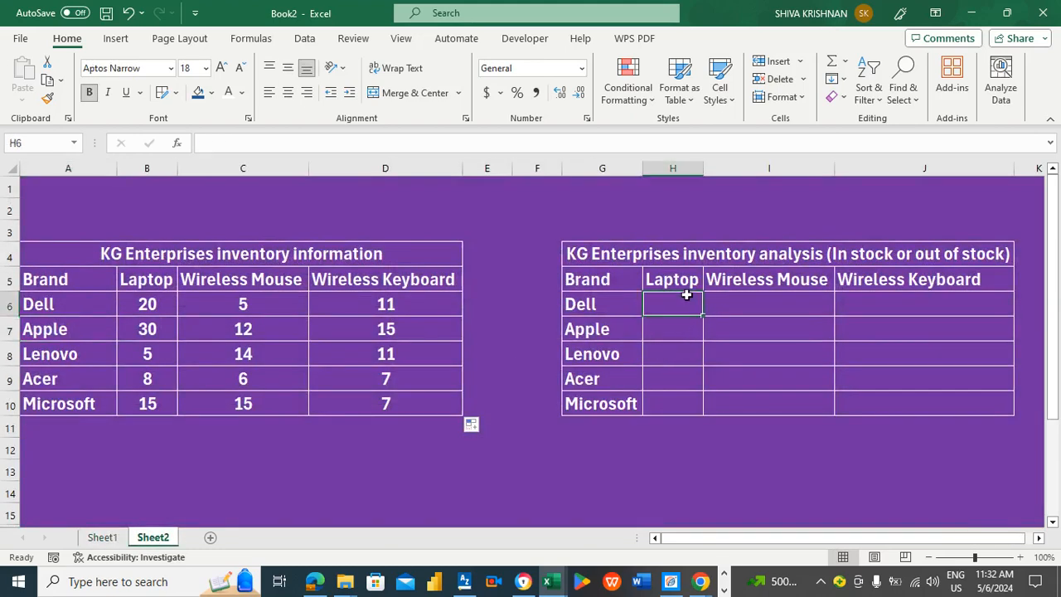
{"action": "key", "text": "Left"}
{"action": "key", "text": "Right"}
{"action": "key", "text": "Left"}
{"action": "key", "text": "Right"}
{"action": "key", "text": "Left"}
{"action": "key", "text": "Right"}
{"action": "type", "text": "=i"}
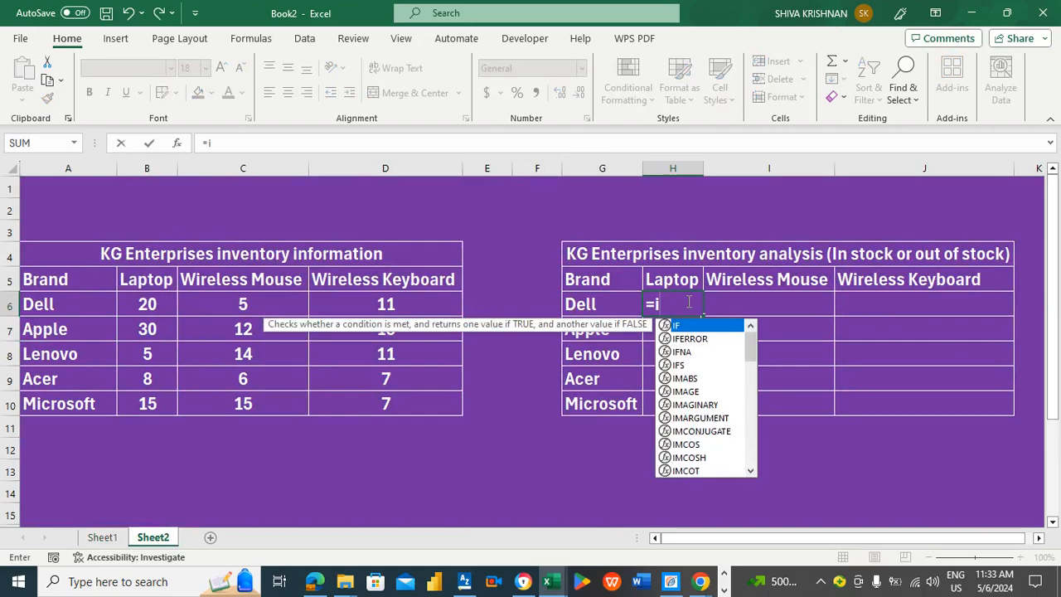
{"action": "type", "text": "f"}
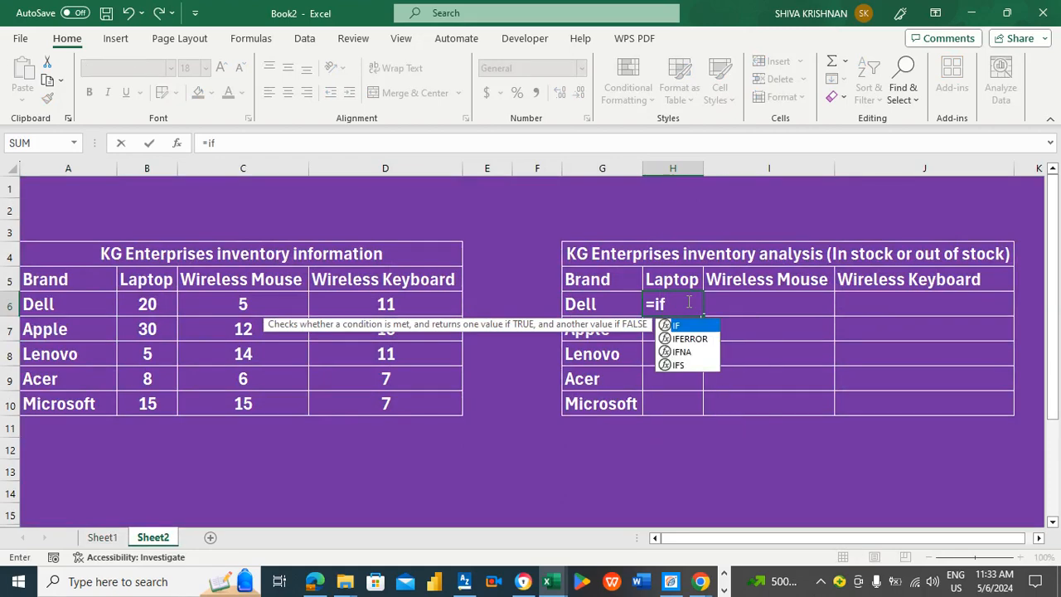
{"action": "type", "text": "(v"}
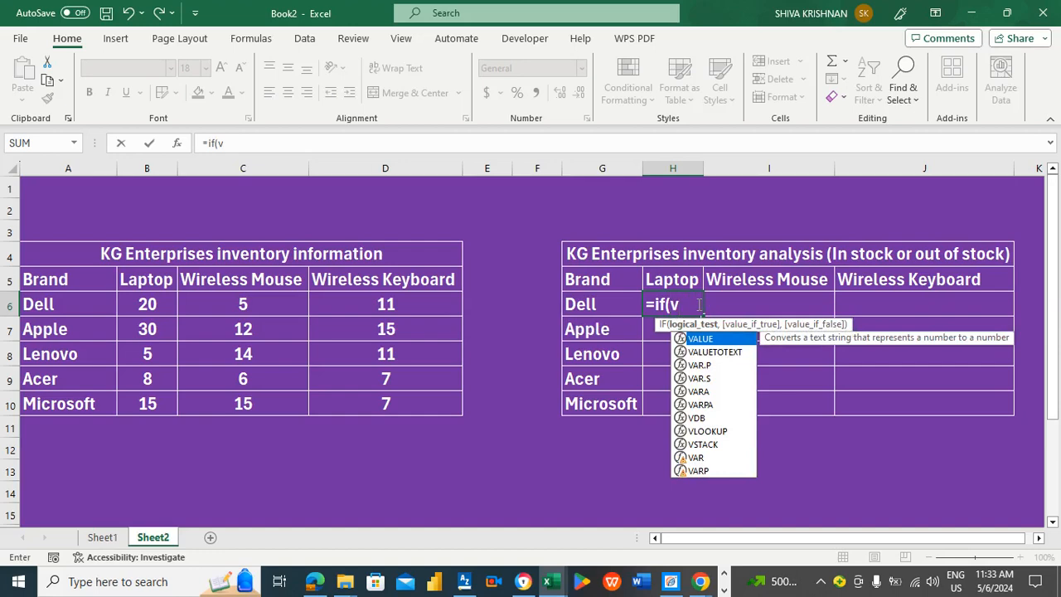
{"action": "type", "text": "lookup"}
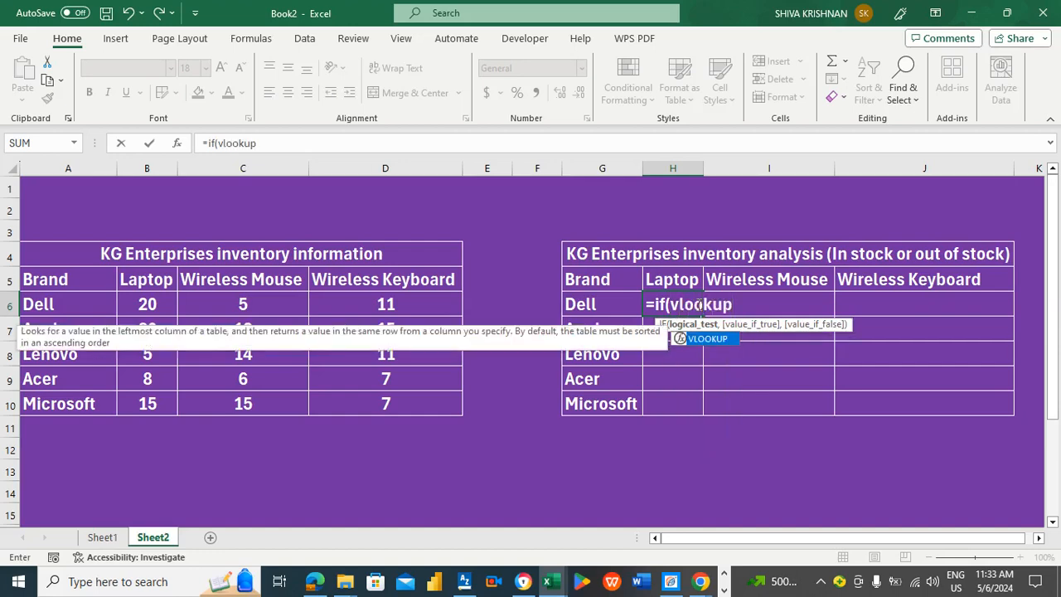
{"action": "type", "text": "("}
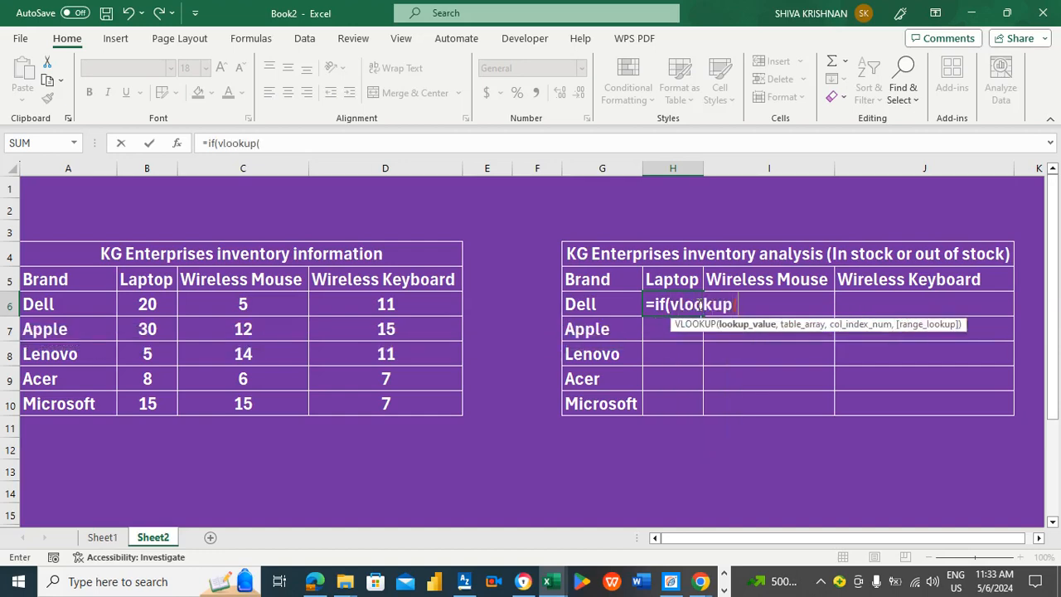
{"action": "left_click", "coordinate": [599, 311]}
{"action": "type", "text": ","}
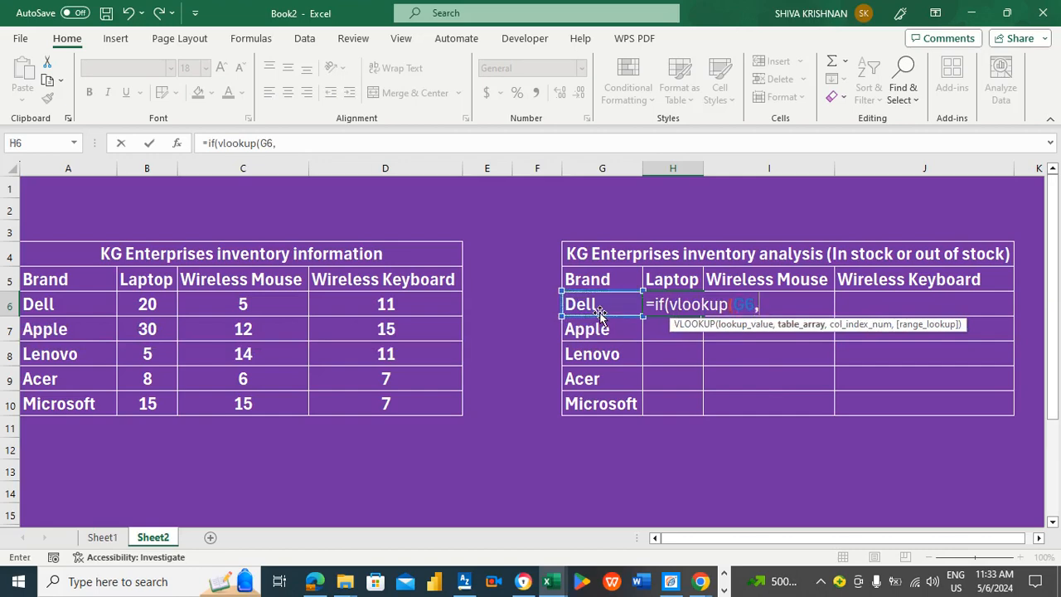
Complete the nested VLOOKUP with table array Sheet1!A3:B8, column index 2 and FALSE for an exact match
{"action": "left_click", "coordinate": [102, 537]}
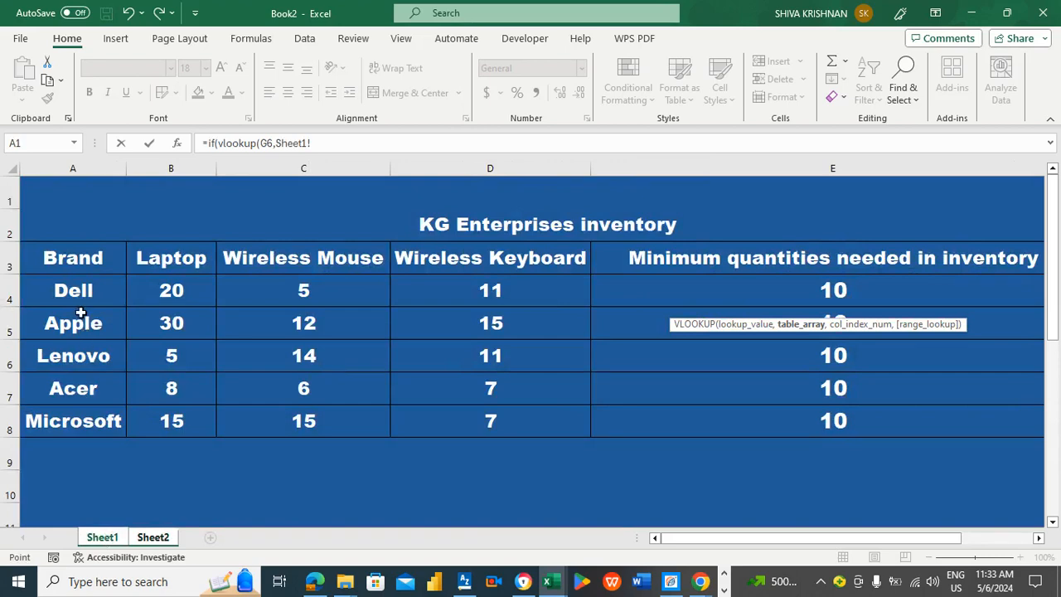
{"action": "left_click_drag", "start_coordinate": [92, 264], "coordinate": [161, 417]}
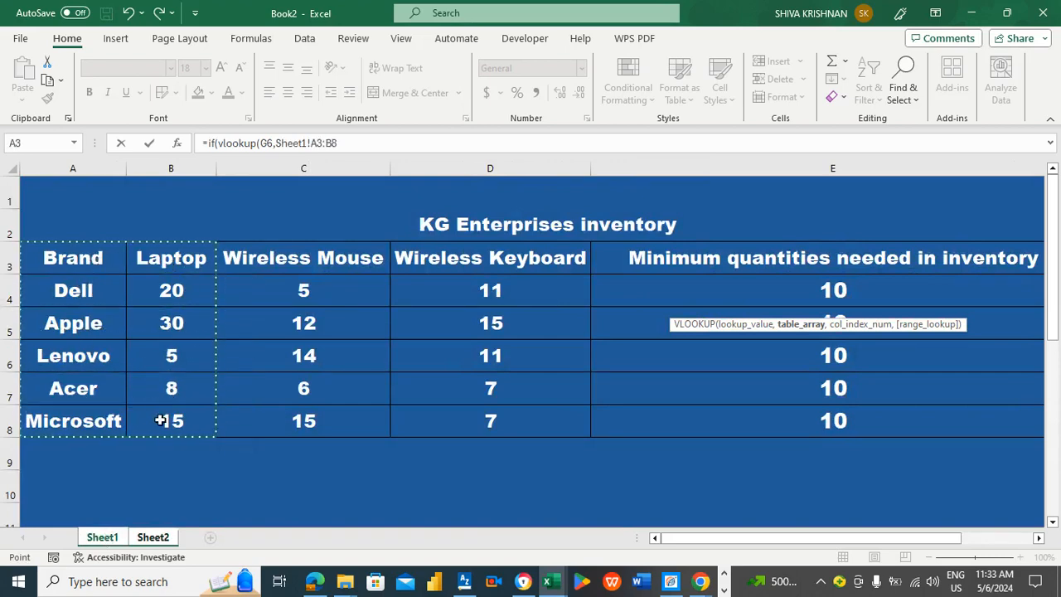
{"action": "left_click", "coordinate": [382, 148]}
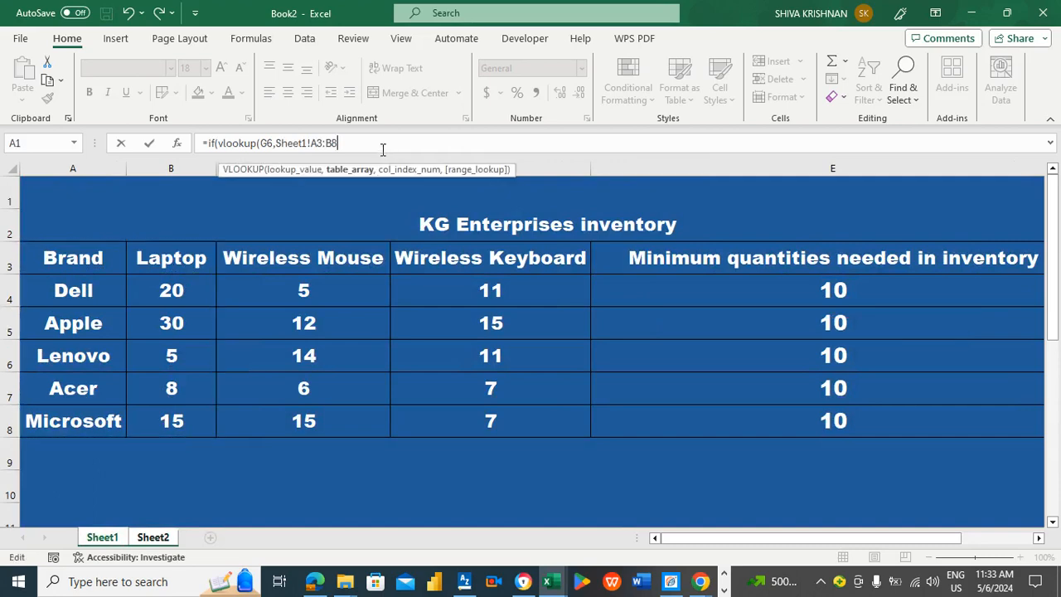
{"action": "type", "text": ","}
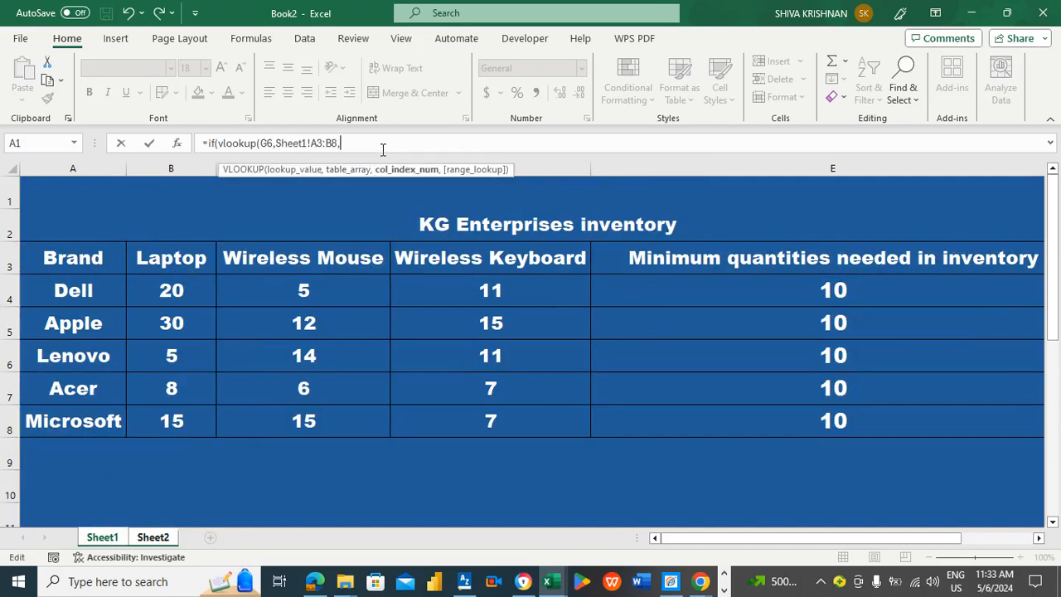
{"action": "type", "text": "2,"}
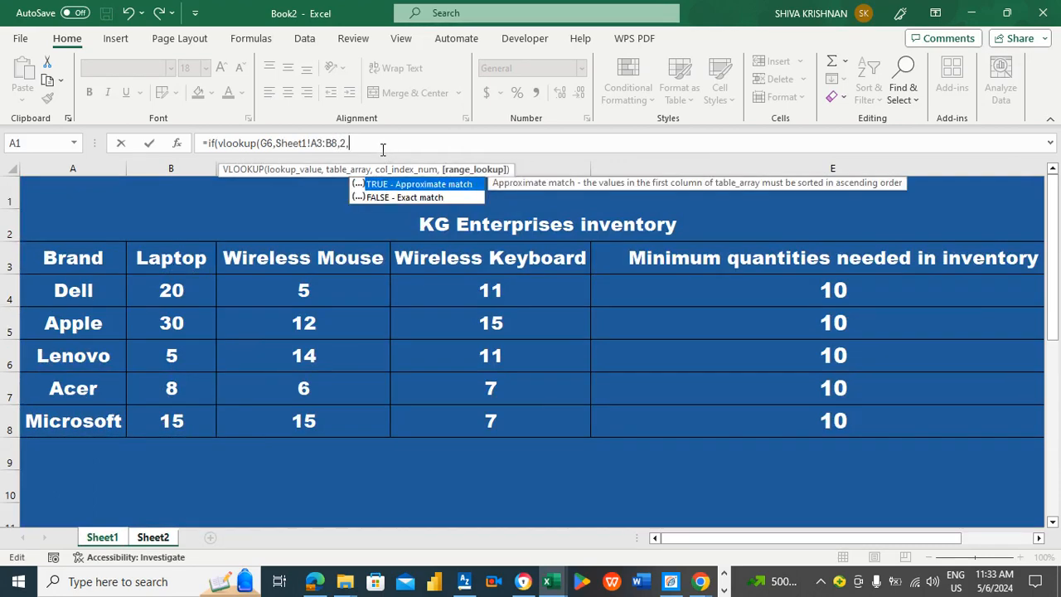
{"action": "left_click", "coordinate": [375, 198]}
{"action": "double_click", "coordinate": [374, 197]}
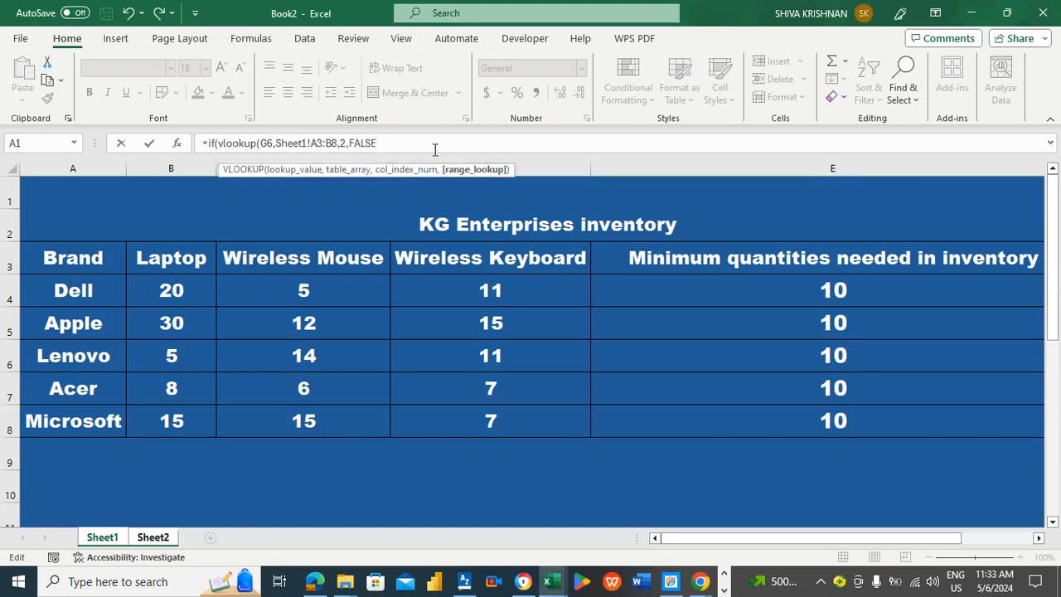
{"action": "type", "text": ")"}
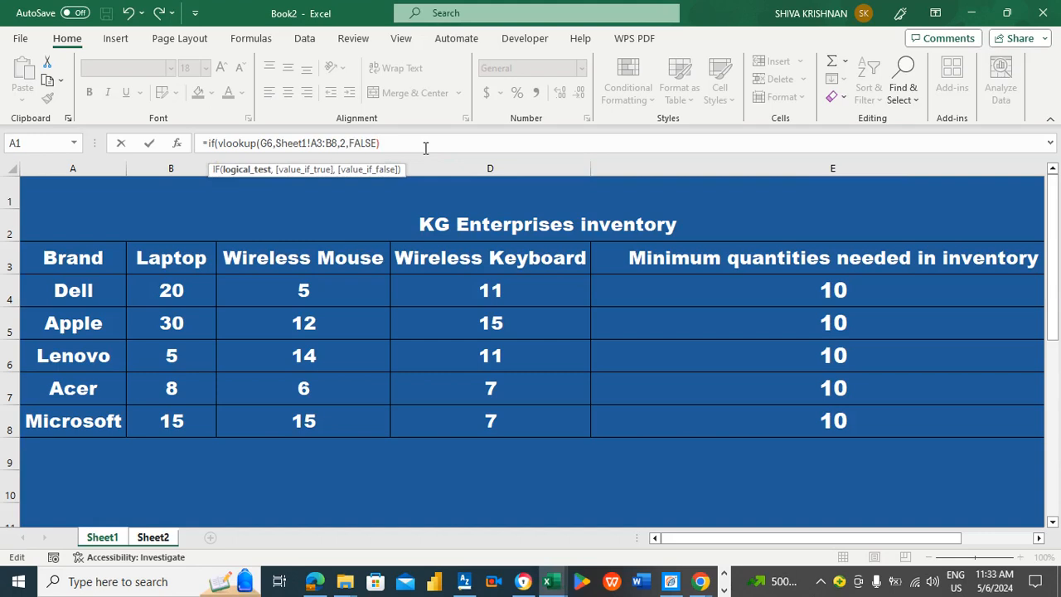
Finish the H6 IF with the test >10, returning "In Stock" or "Out of Stock", and autofit column H's width
{"action": "type", "text": ">10,"}
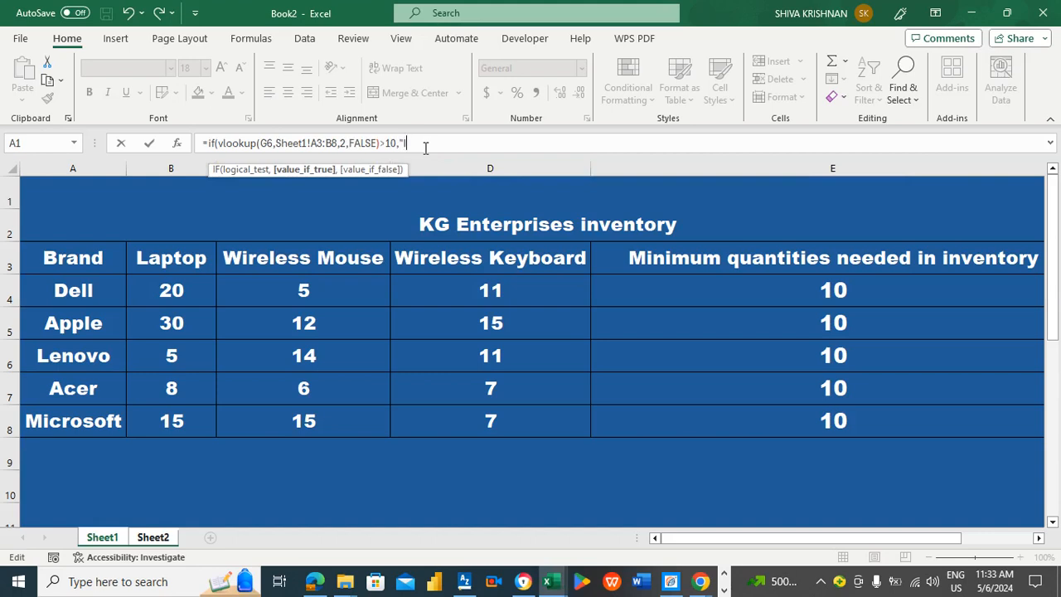
{"action": "type", "text": "\"In Stock\","}
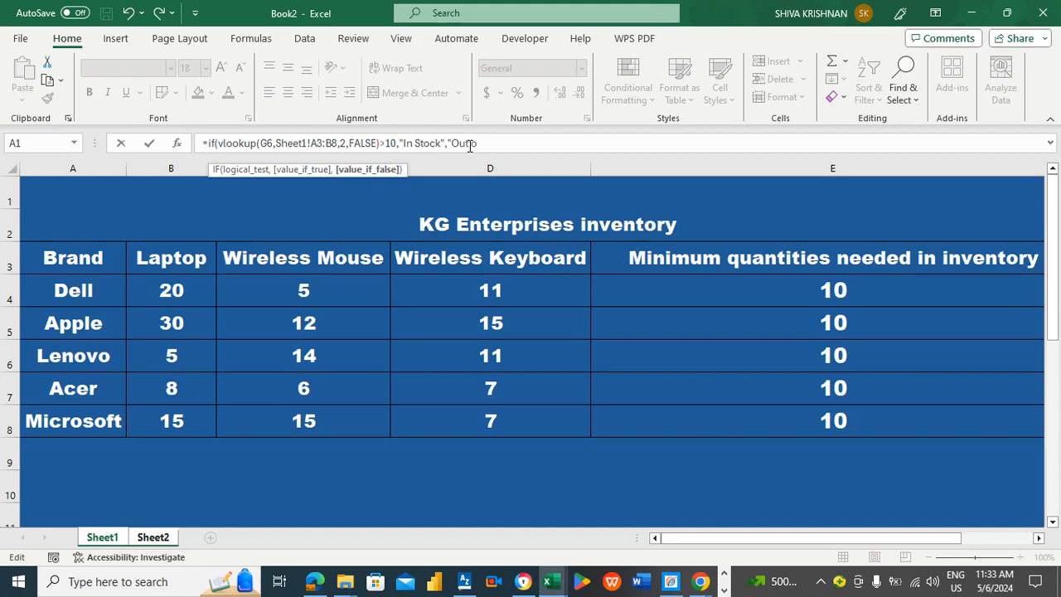
{"action": "type", "text": "\"Out of Stock"}
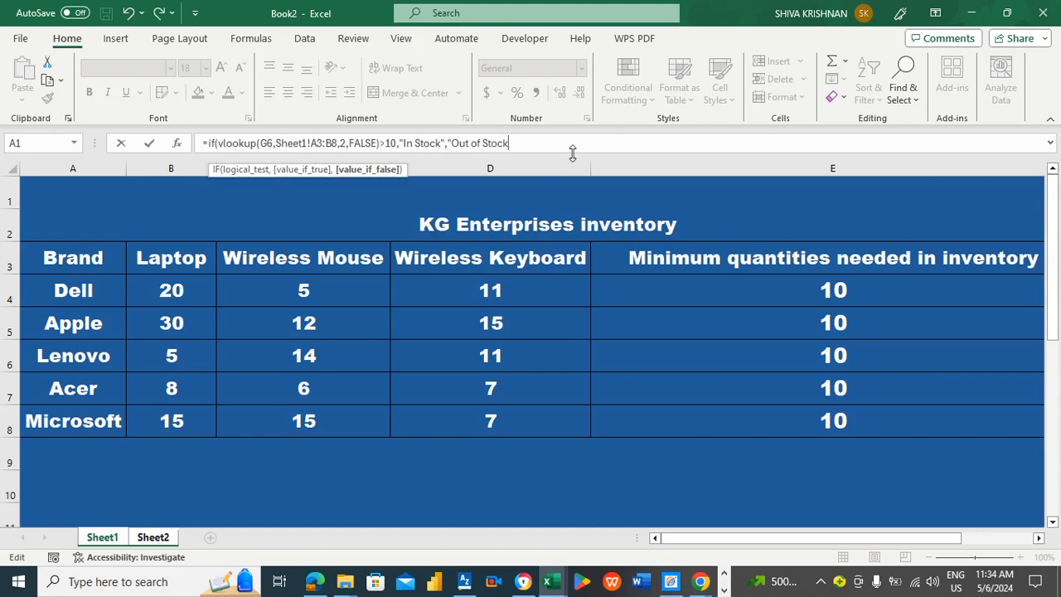
{"action": "type", "text": "\")"}
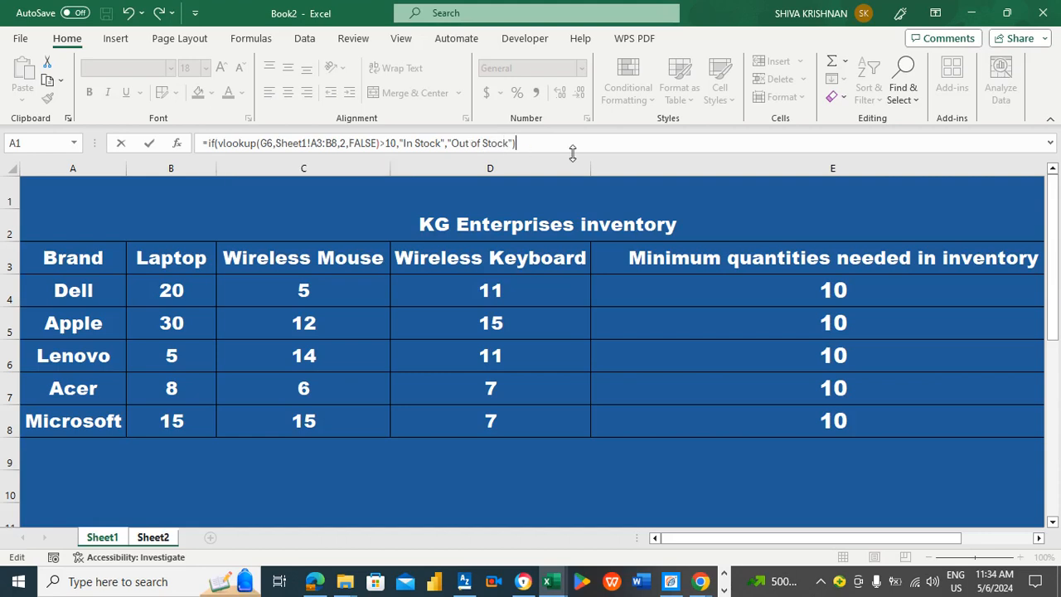
{"action": "key", "text": "Return"}
{"action": "key", "text": "Up"}
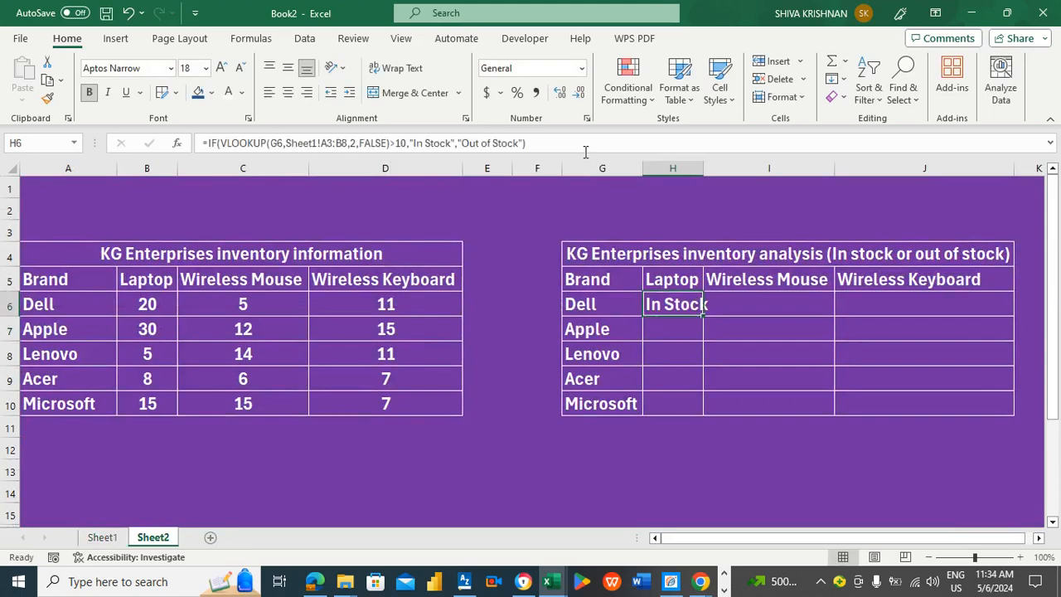
{"action": "double_click", "coordinate": [703, 169]}
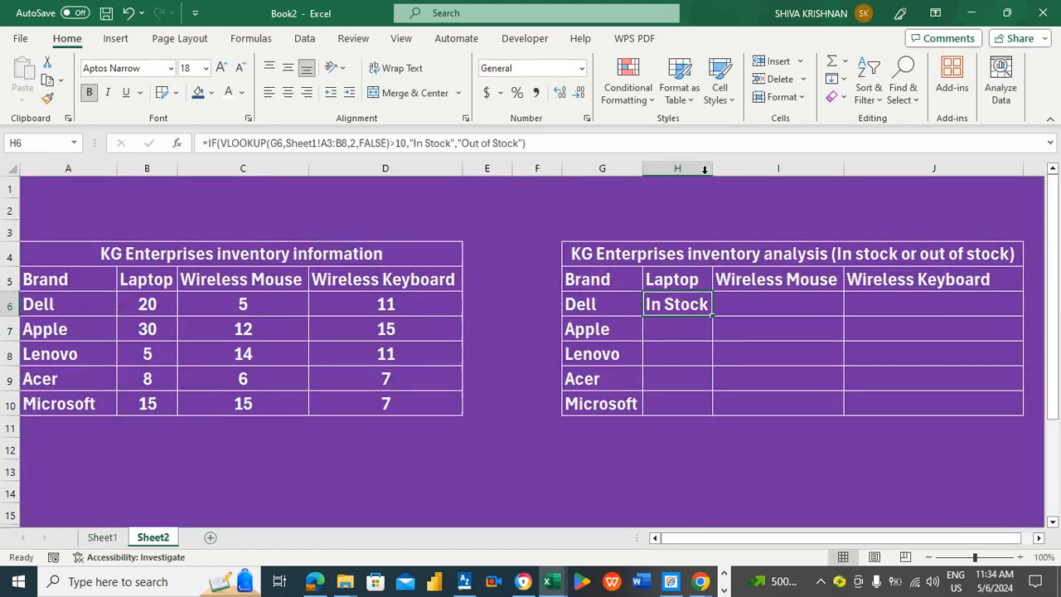
Fill the H6 formula down through H10 and widen column H to fit the "Out of Stock" text
{"action": "double_click", "coordinate": [712, 317]}
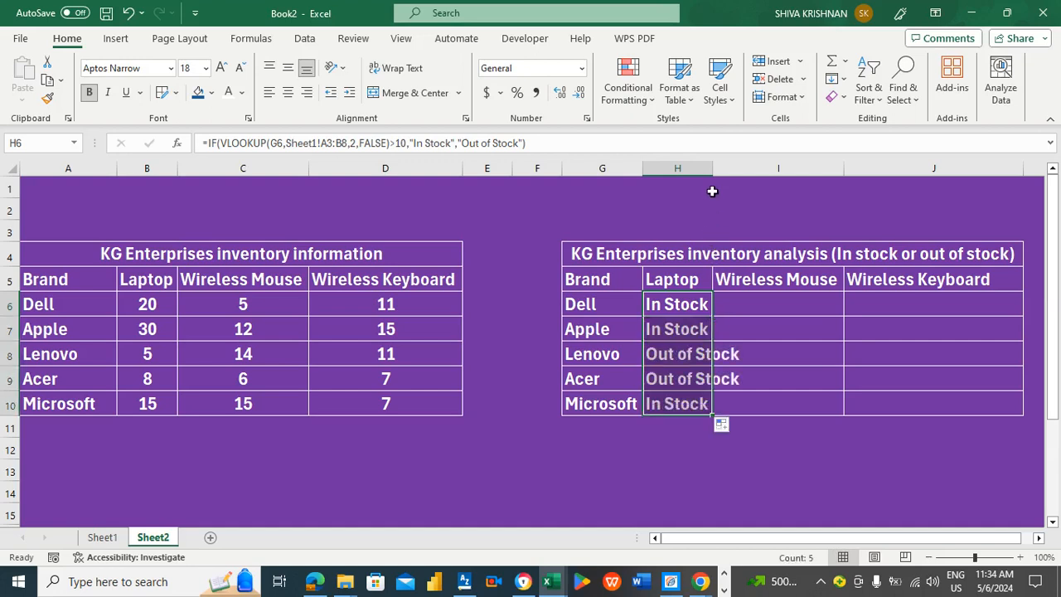
{"action": "left_click_drag", "start_coordinate": [712, 169], "coordinate": [738, 177]}
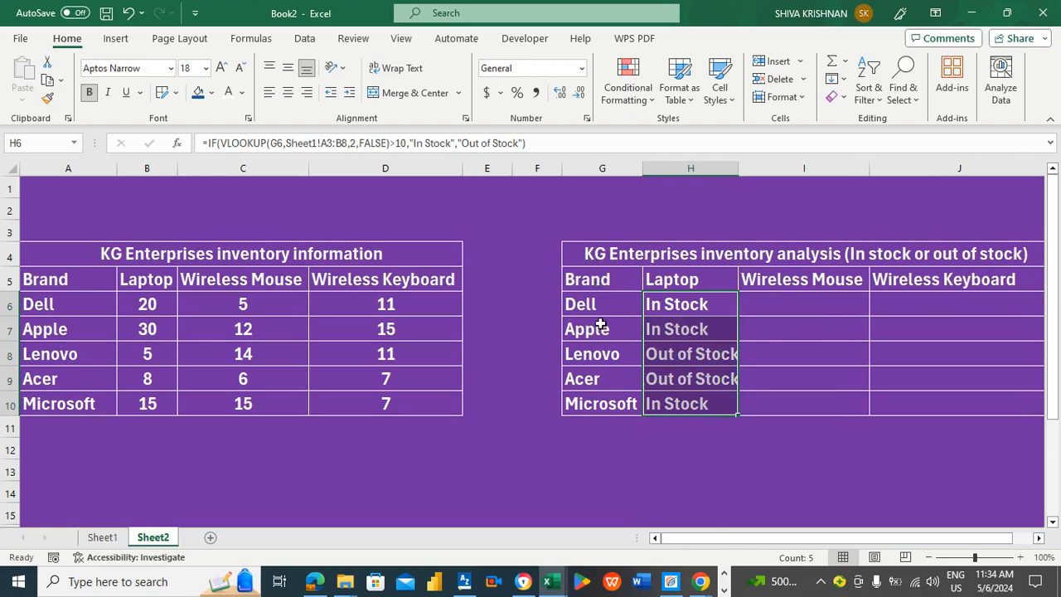
Set the font size of the whole inventory analysis table to 16
{"action": "left_click_drag", "start_coordinate": [596, 253], "coordinate": [643, 409]}
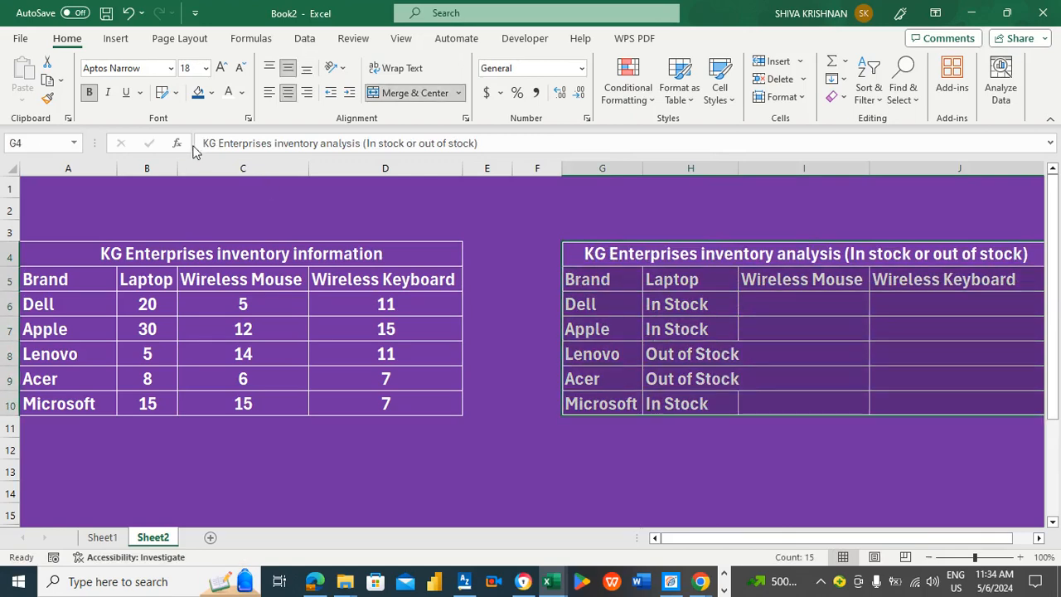
{"action": "left_click", "coordinate": [206, 68]}
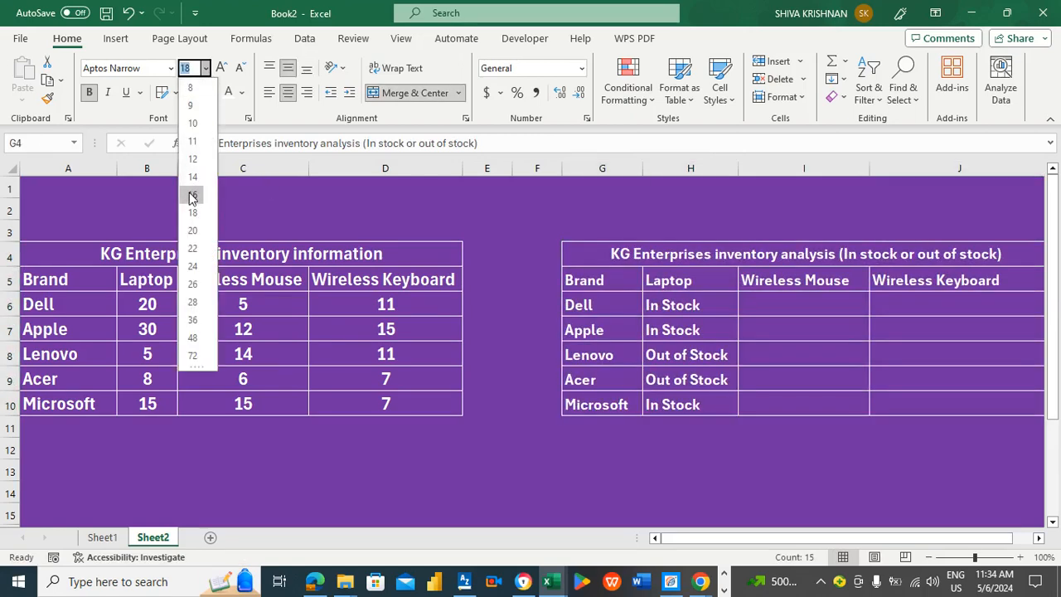
{"action": "left_click", "coordinate": [193, 195]}
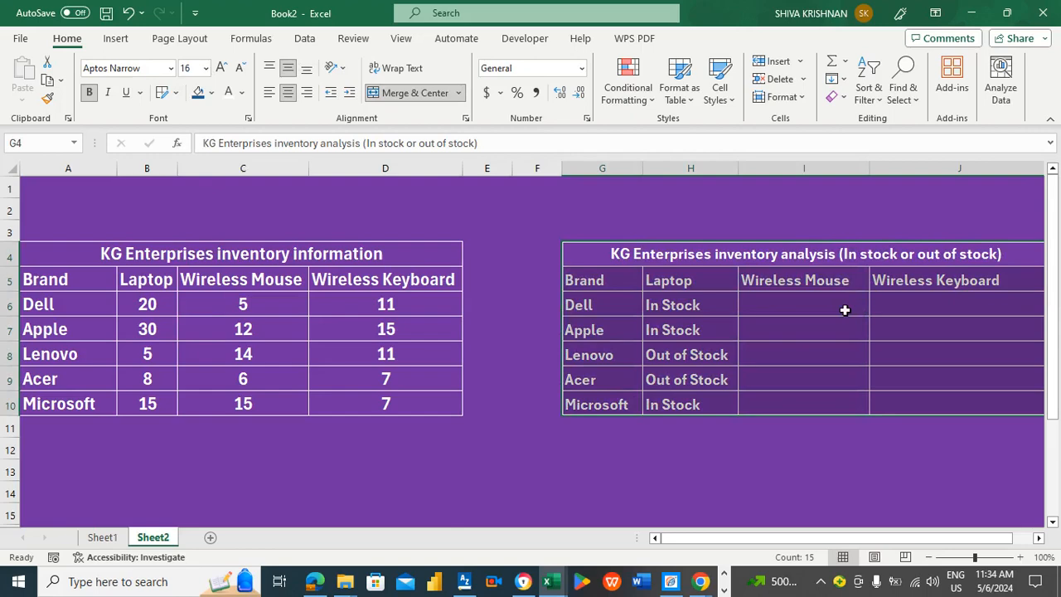
Examine the Dell row across the inventory information and analysis tables, including the formula behind the Laptop status
{"action": "left_click", "coordinate": [776, 307]}
{"action": "key", "text": "Right"}
{"action": "key", "text": "Left"}
{"action": "key", "text": "Left"}
{"action": "key", "text": "Left"}
{"action": "key", "text": "Left"}
{"action": "key", "text": "Left"}
{"action": "key", "text": "Left"}
{"action": "key", "text": "Left"}
{"action": "key", "text": "Left"}
{"action": "key", "text": "Left"}
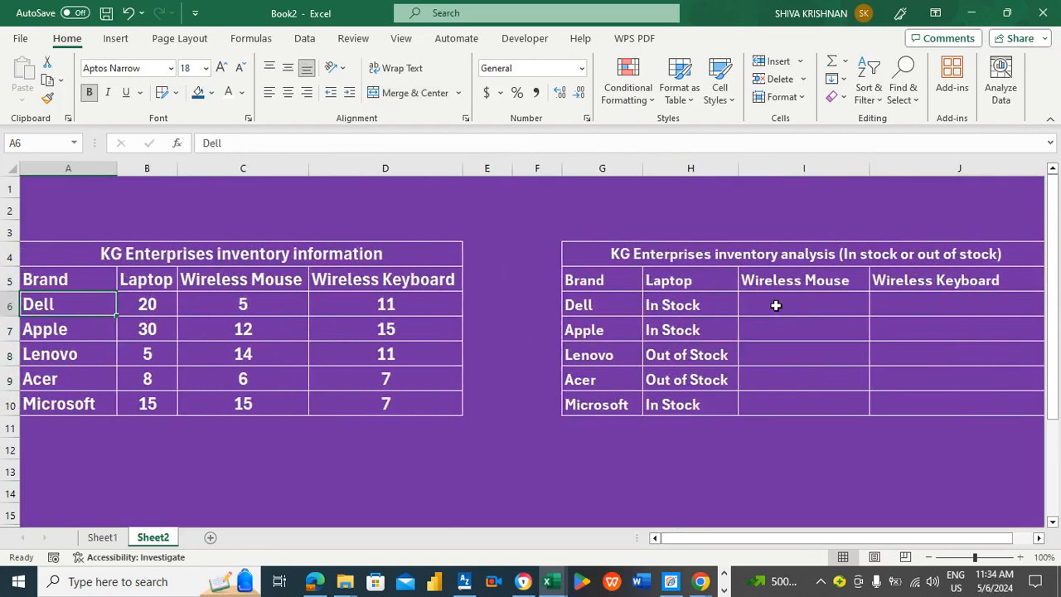
{"action": "left_click", "coordinate": [775, 305]}
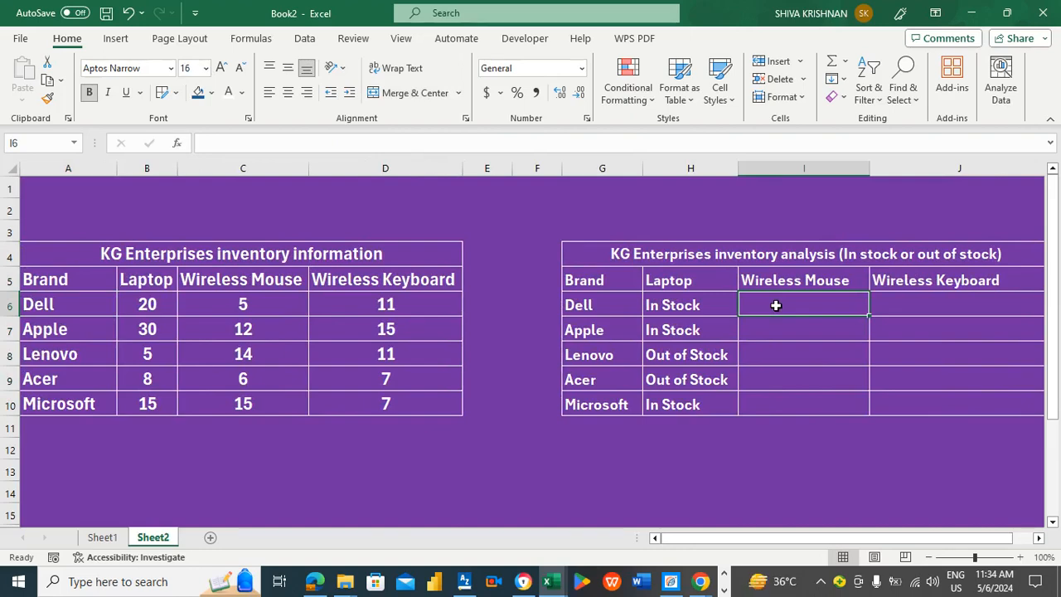
{"action": "key", "text": "Left"}
{"action": "key", "text": "Left"}
{"action": "key", "text": "Left"}
{"action": "key", "text": "Right"}
{"action": "key", "text": "Right"}
{"action": "key", "text": "Right"}
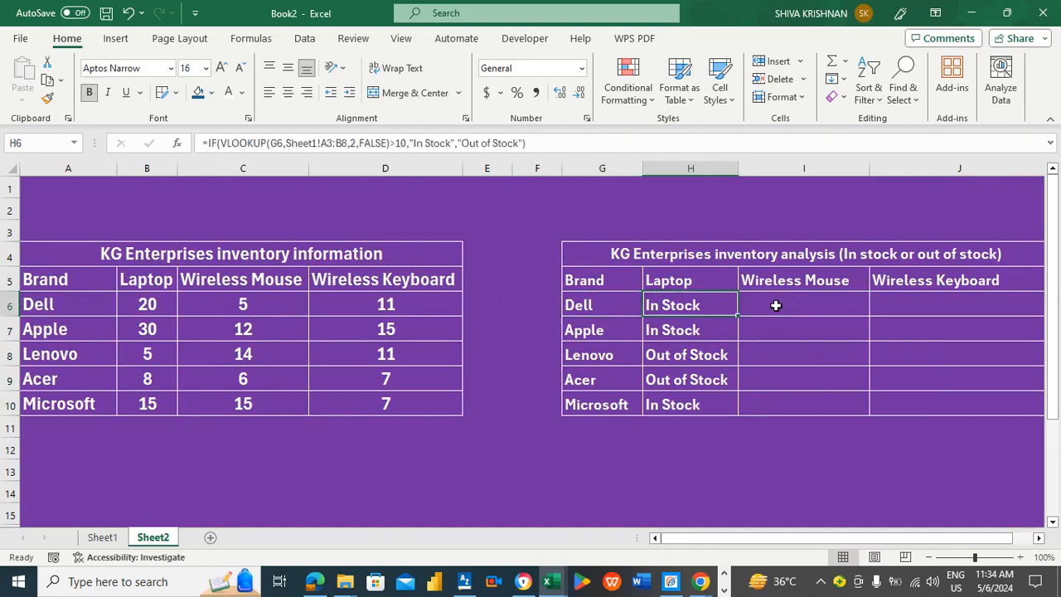
{"action": "key", "text": "Left"}
{"action": "key", "text": "Left"}
{"action": "key", "text": "Left"}
{"action": "key", "text": "Right"}
{"action": "left_click", "coordinate": [776, 306]}
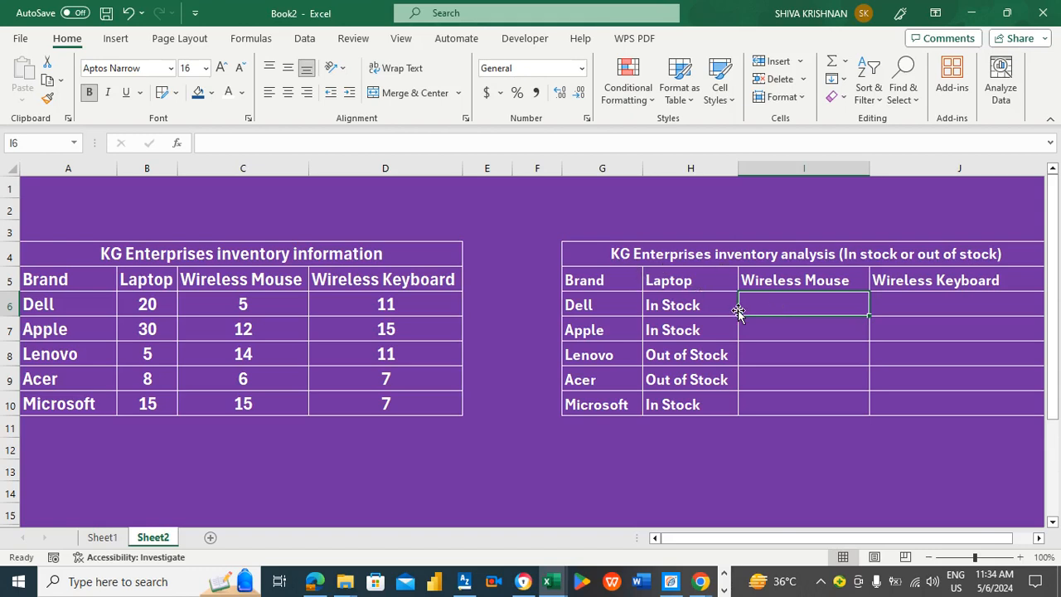
Set the font size of the whole inventory information table to 16
{"action": "left_click_drag", "start_coordinate": [131, 255], "coordinate": [264, 416]}
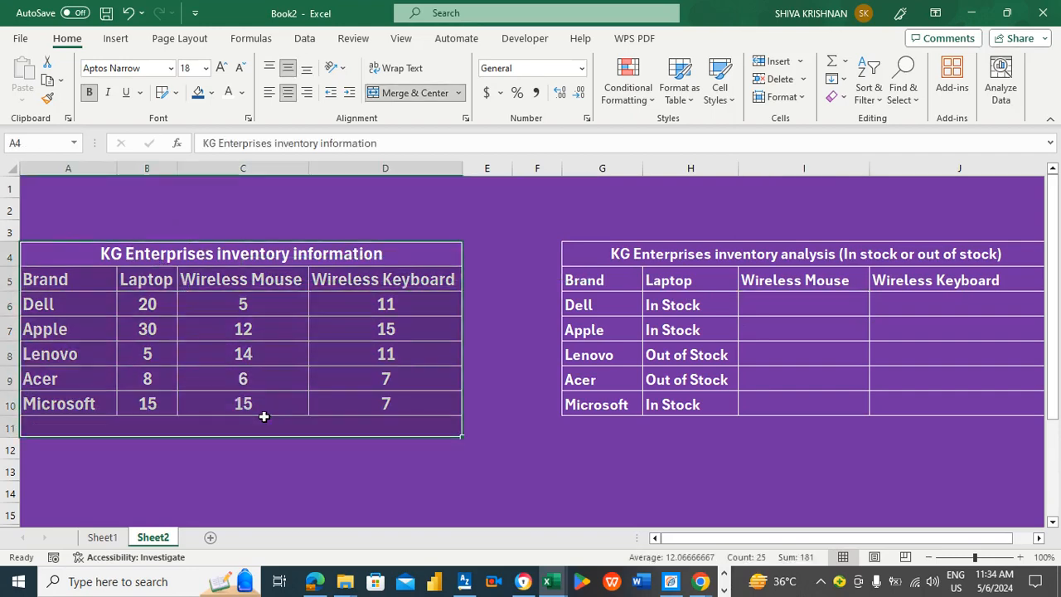
{"action": "left_click", "coordinate": [206, 68]}
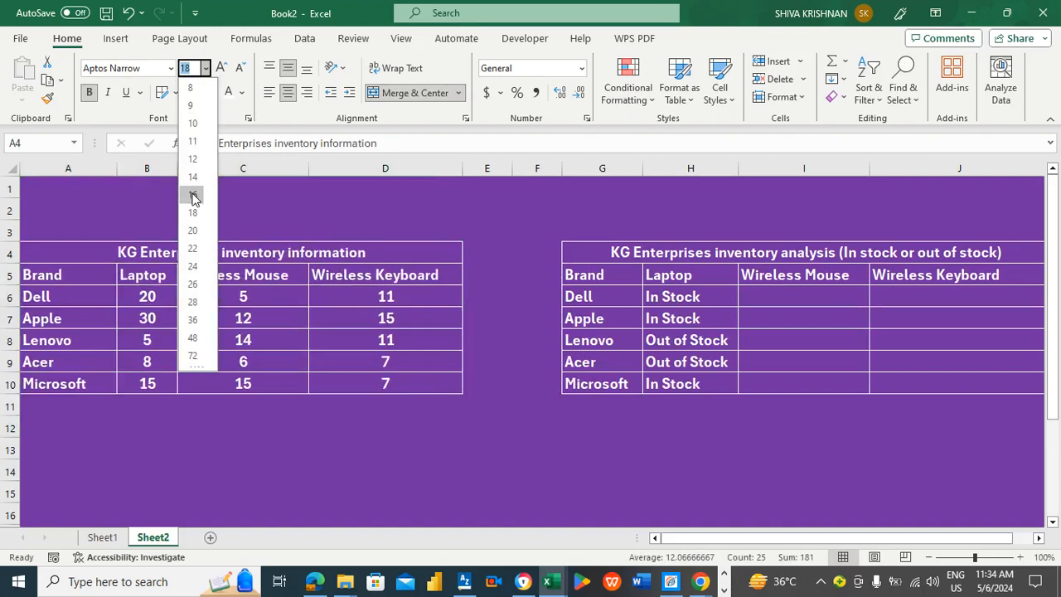
{"action": "left_click", "coordinate": [192, 194]}
{"action": "left_click", "coordinate": [500, 258]}
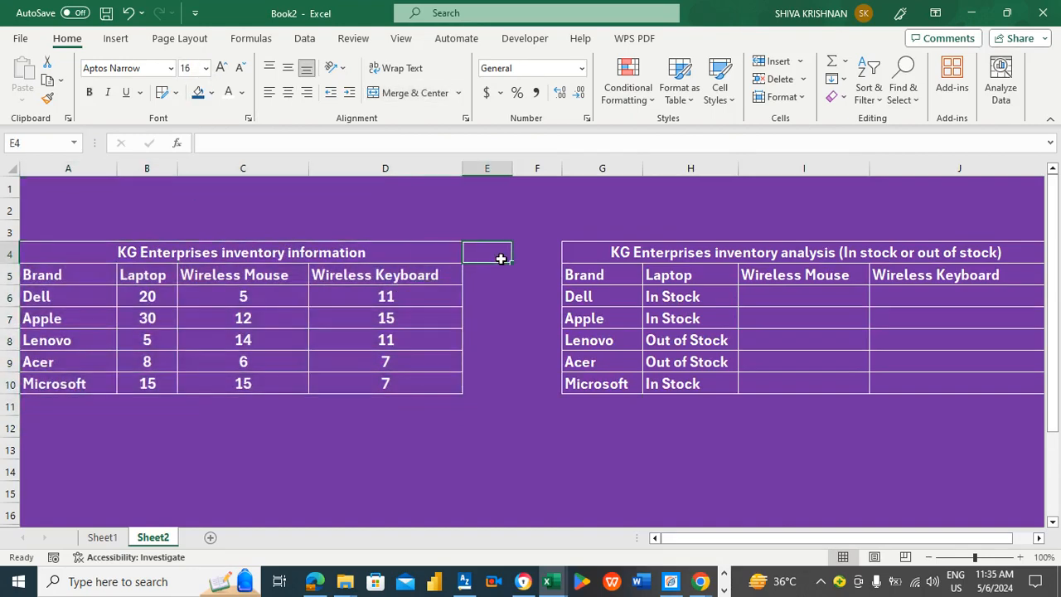
Copy the H6 formula across the Dell row into I6 and J6 of the analysis table
{"action": "key", "text": "Down"}
{"action": "key", "text": "Down"}
{"action": "key", "text": "Right"}
{"action": "key", "text": "Right"}
{"action": "key", "text": "Right"}
{"action": "key", "text": "Right"}
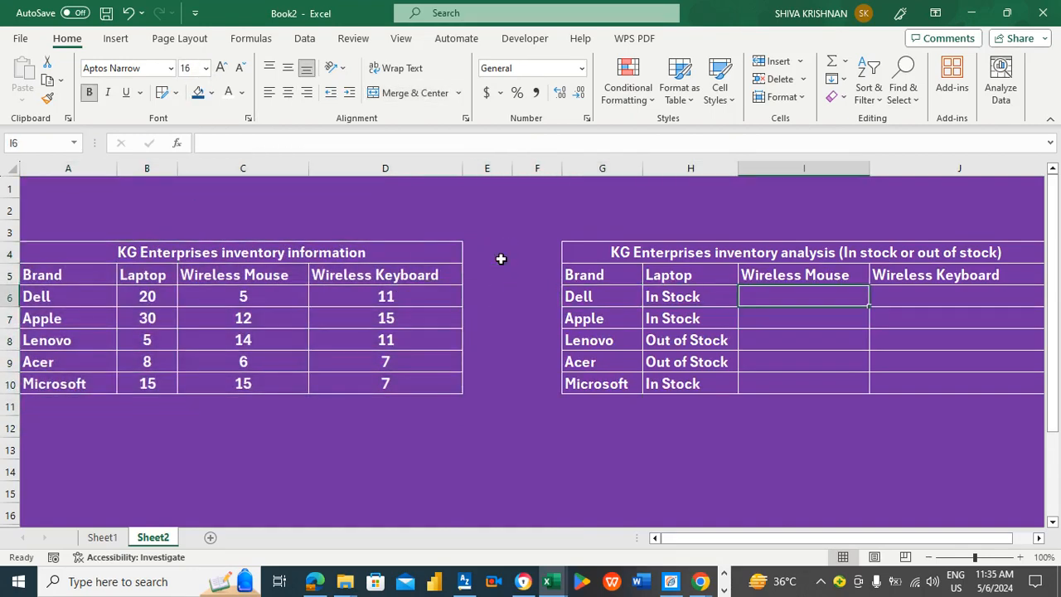
{"action": "left_click", "coordinate": [712, 295]}
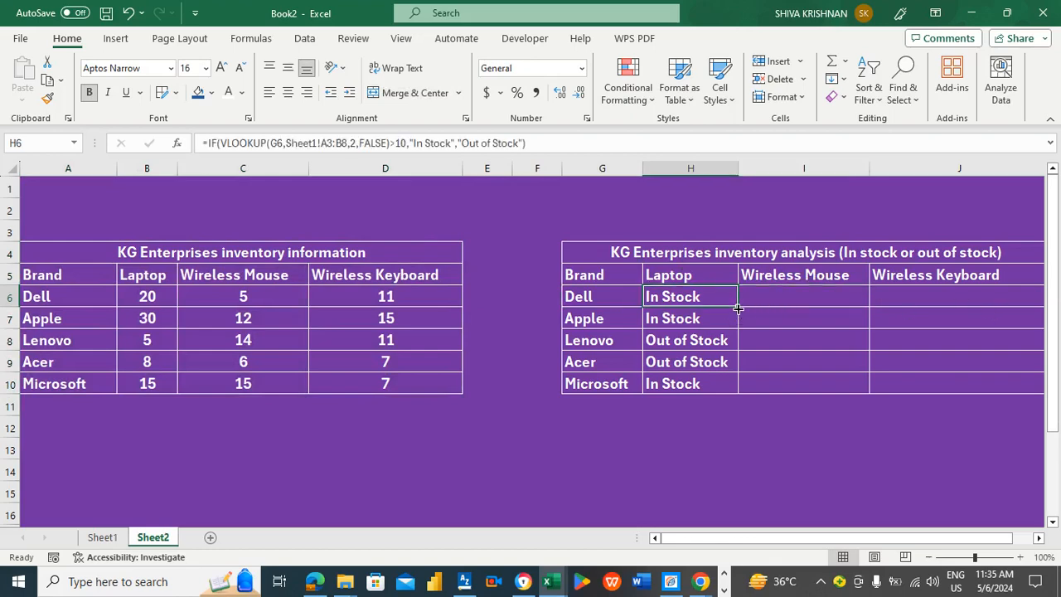
{"action": "left_click_drag", "start_coordinate": [738, 308], "coordinate": [947, 302]}
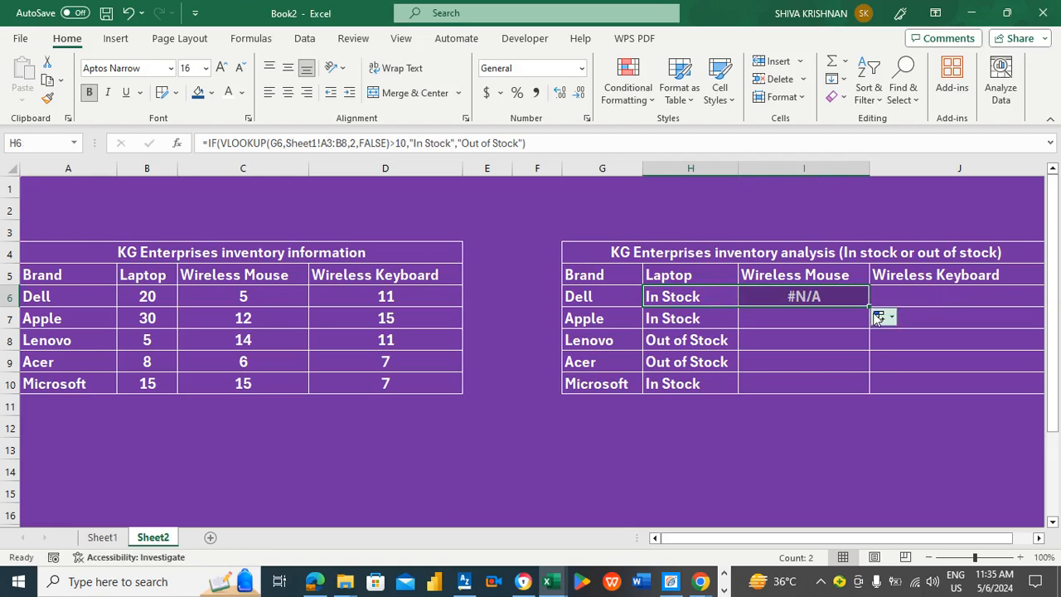
{"action": "left_click_drag", "start_coordinate": [868, 307], "coordinate": [1005, 298]}
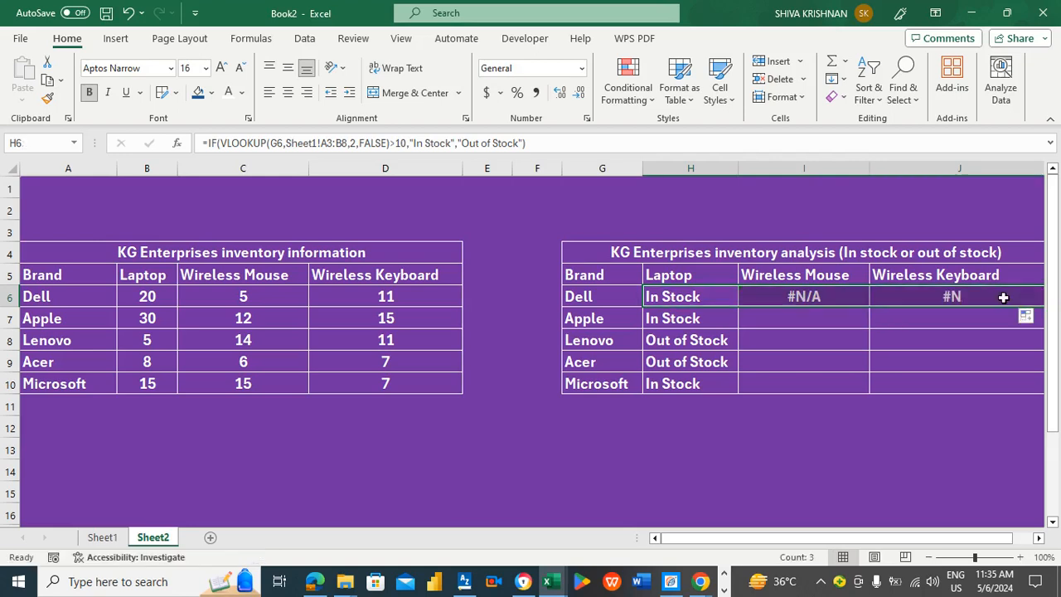
In the I6 formula, change the VLOOKUP lookup value to G6 and the table array to Sheet1!A3:C8
{"action": "left_click", "coordinate": [812, 297]}
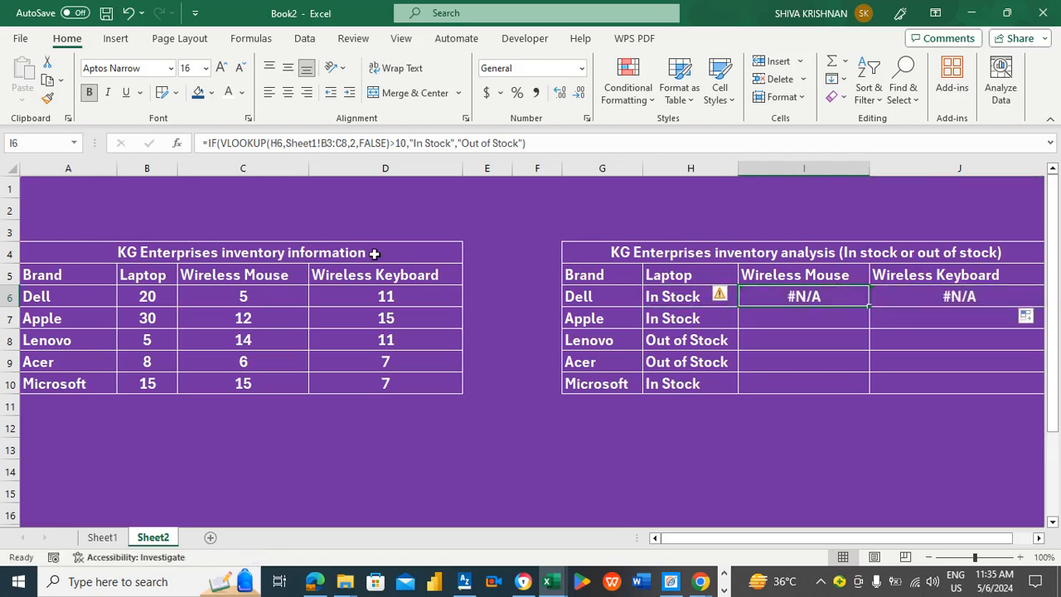
{"action": "left_click", "coordinate": [278, 144]}
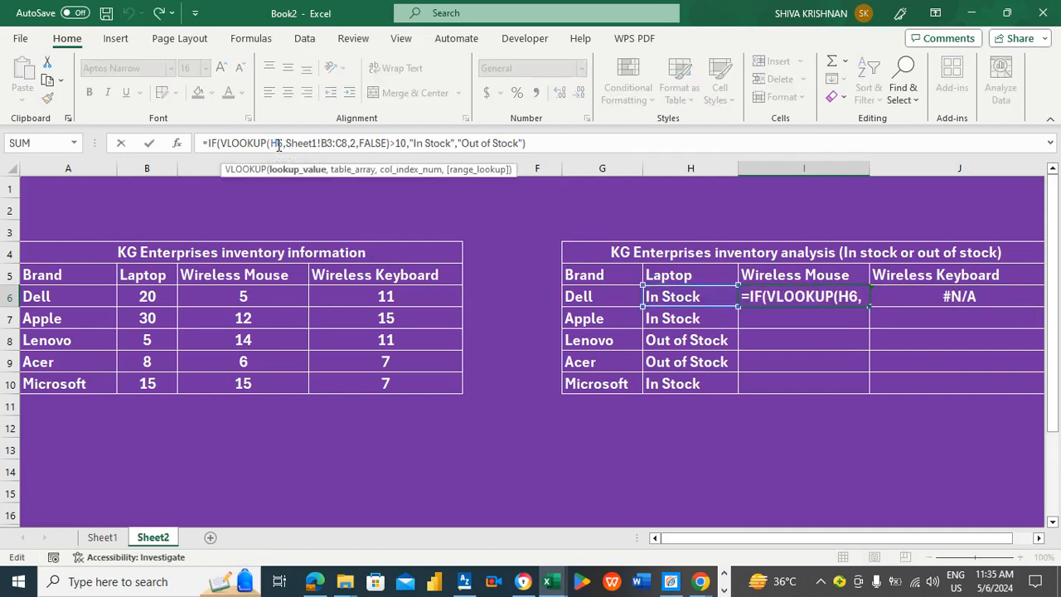
{"action": "double_click", "coordinate": [278, 143]}
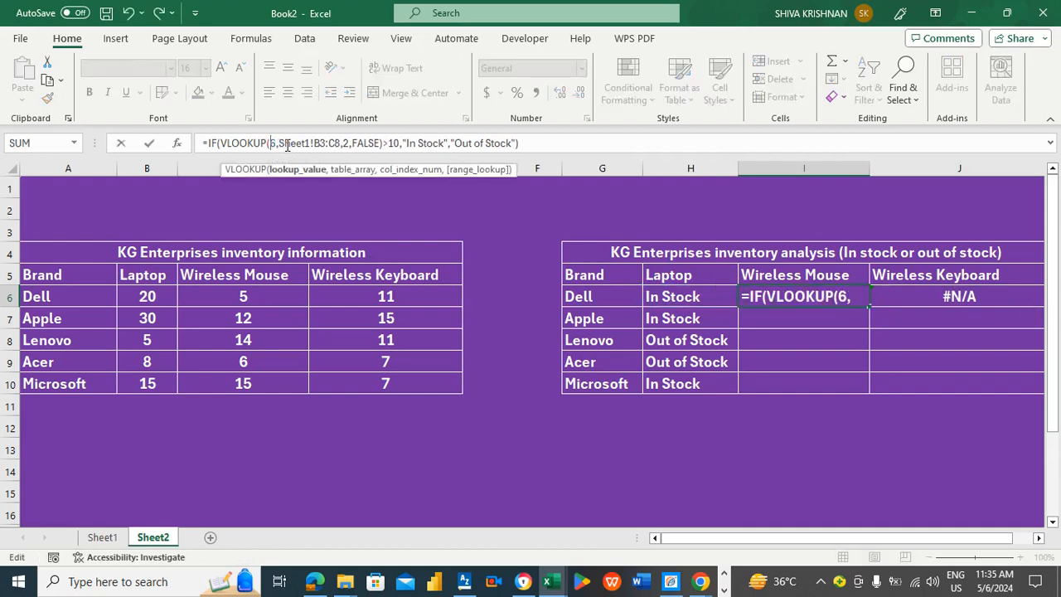
{"action": "type", "text": "g"}
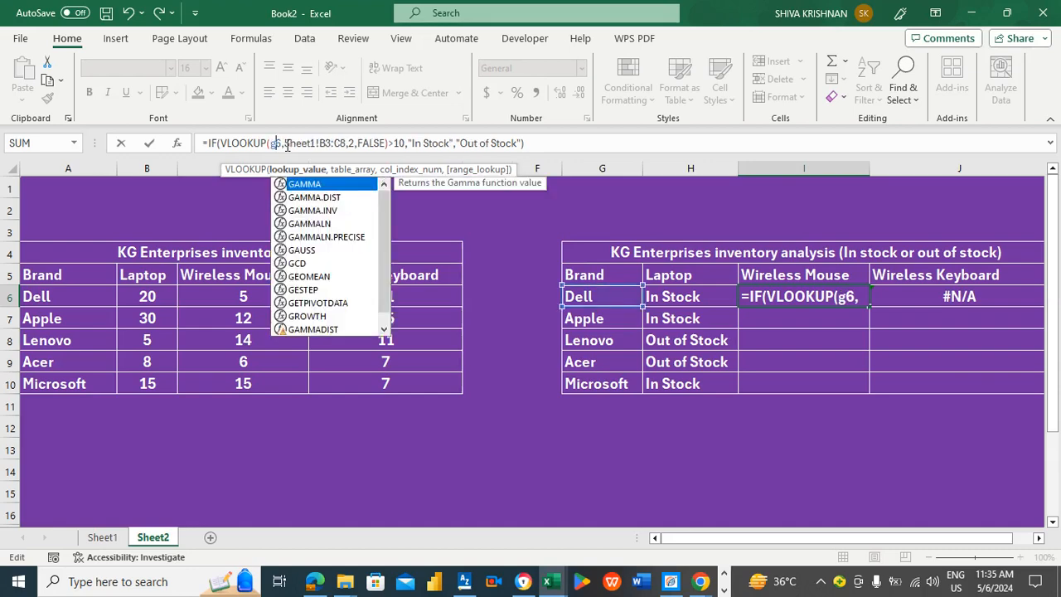
{"action": "left_click", "coordinate": [323, 143]}
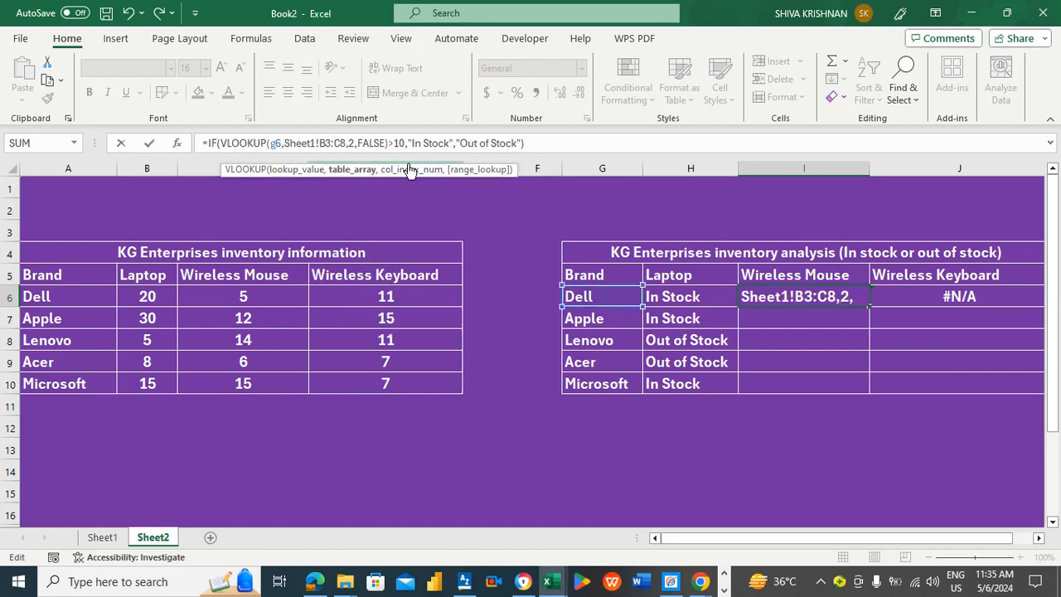
{"action": "key", "text": "BackSpace"}
{"action": "type", "text": "a"}
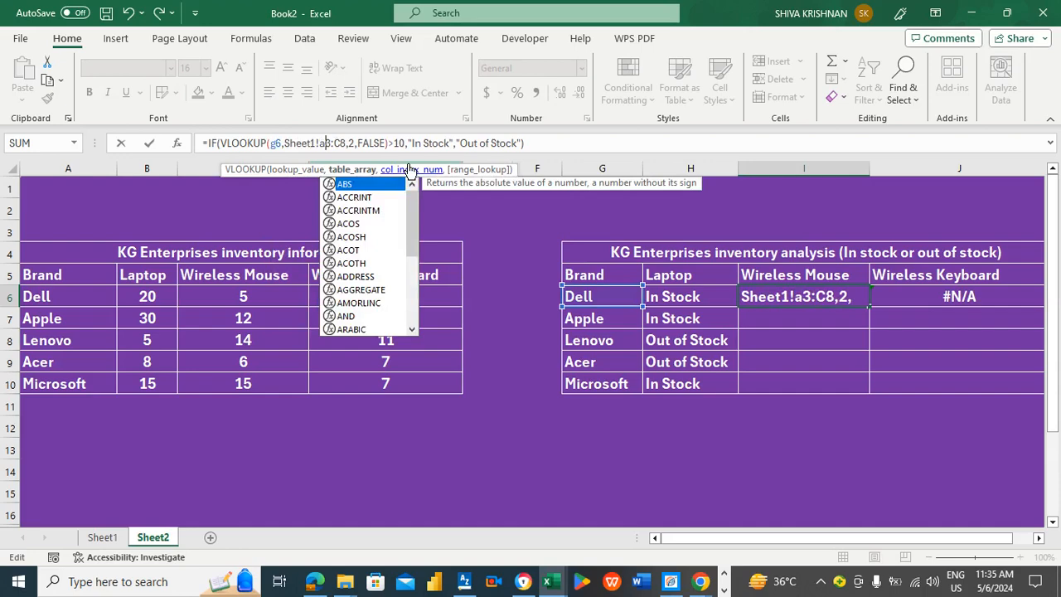
Set the VLOOKUP column index in I6 to 3 and commit the formula
{"action": "left_click", "coordinate": [356, 143]}
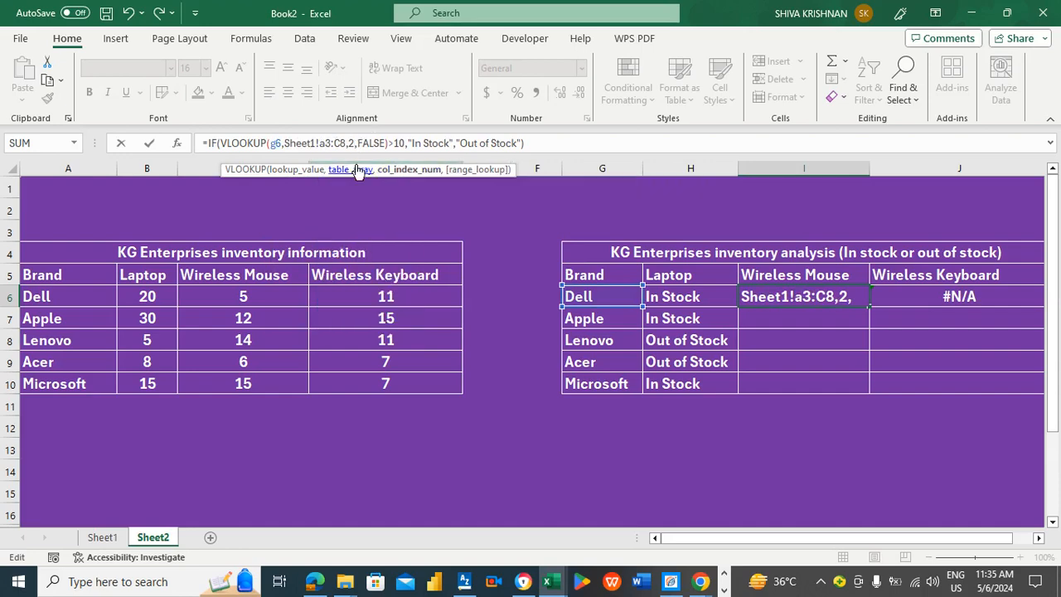
{"action": "key", "text": "BackSpace"}
{"action": "type", "text": "3"}
{"action": "key", "text": "Return"}
{"action": "key", "text": "Up"}
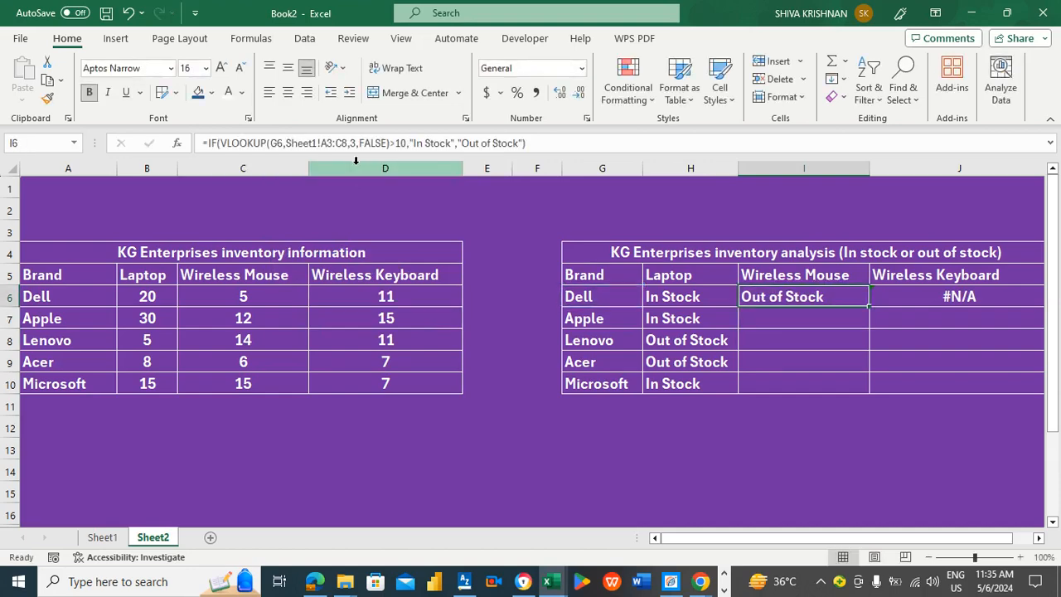
Center the I6 result horizontally and vertically, and fill it down through I10
{"action": "left_click", "coordinate": [290, 93]}
{"action": "left_click", "coordinate": [287, 67]}
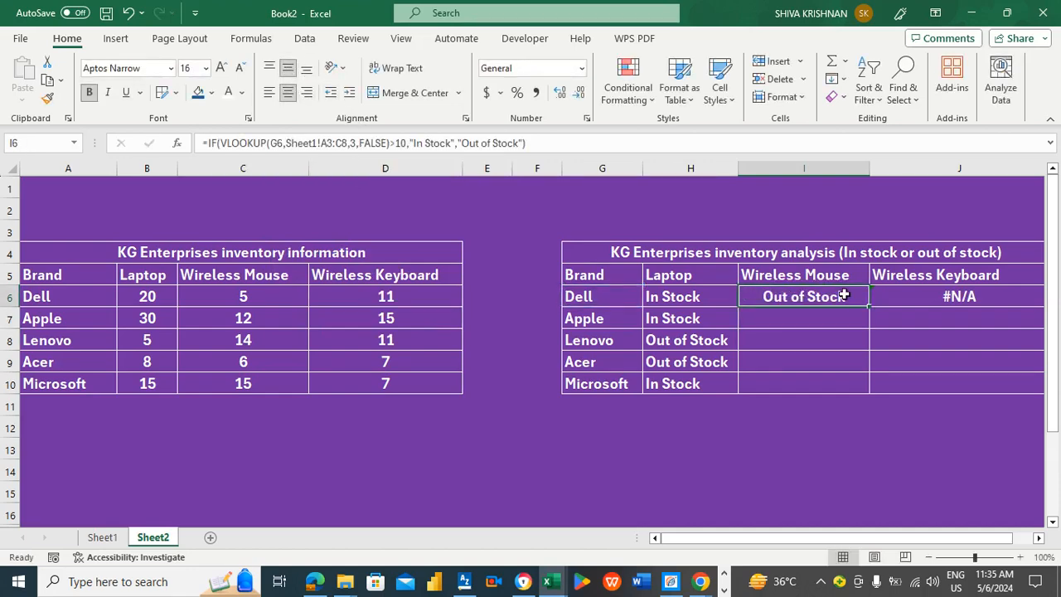
{"action": "double_click", "coordinate": [866, 306]}
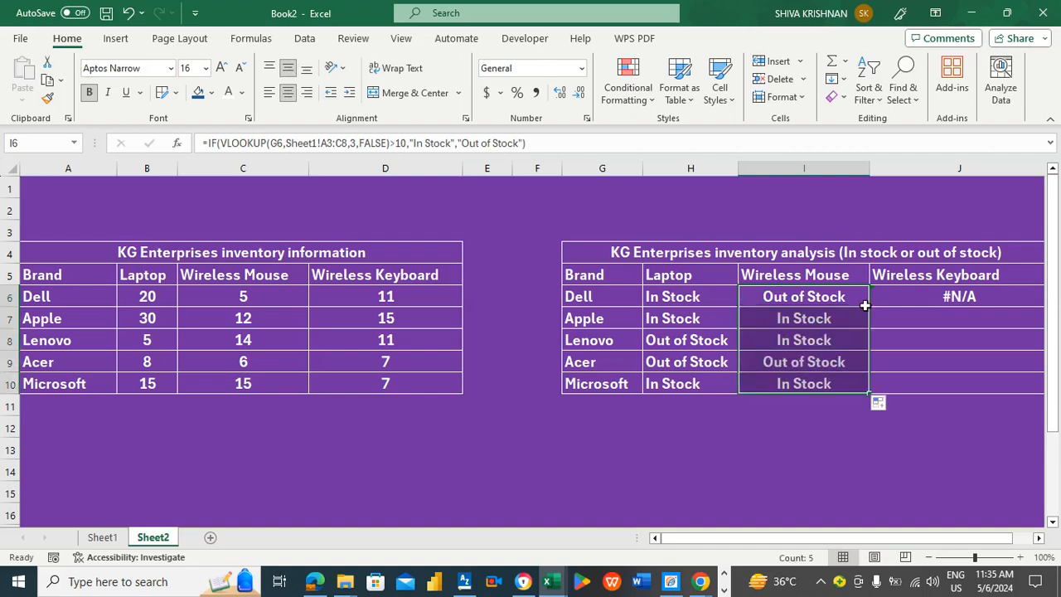
In the J6 formula, change the VLOOKUP lookup value to G6 and the table array to Sheet1!A3:D8
{"action": "left_click", "coordinate": [837, 296]}
{"action": "key", "text": "Right"}
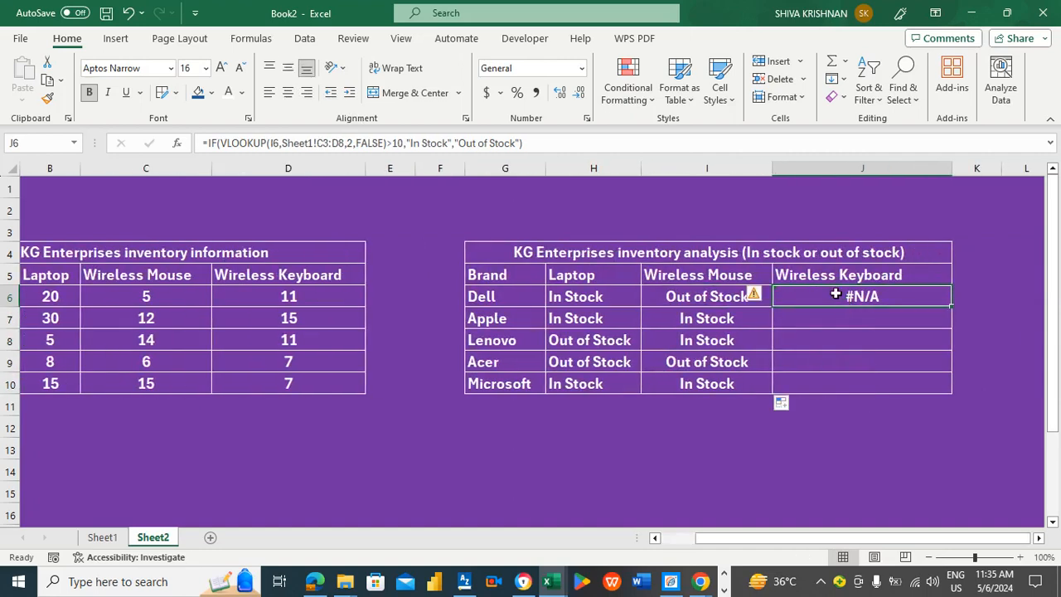
{"action": "left_click", "coordinate": [276, 143]}
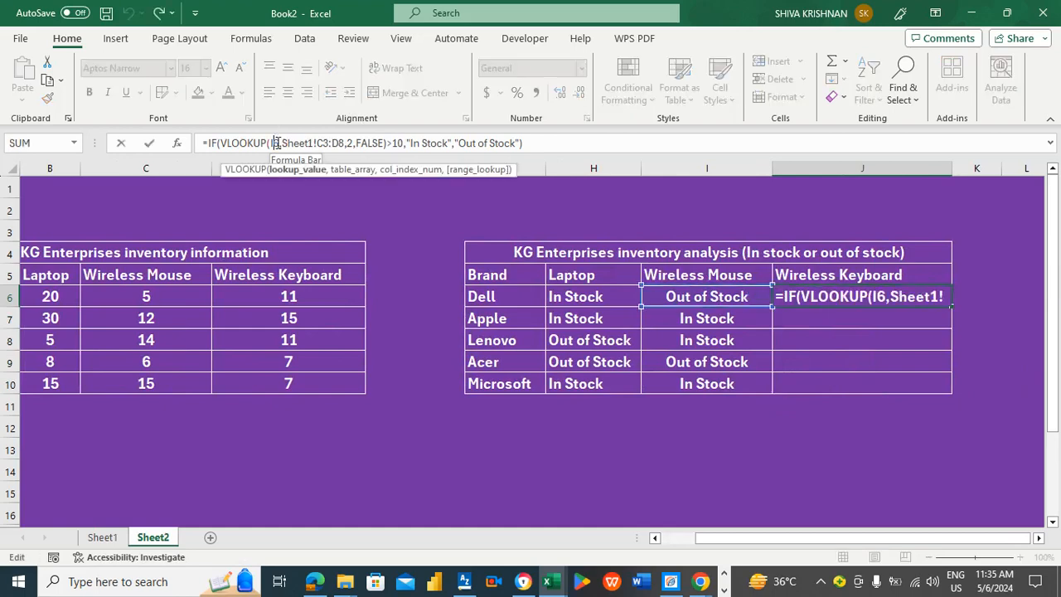
{"action": "key", "text": "BackSpace"}
{"action": "type", "text": "g"}
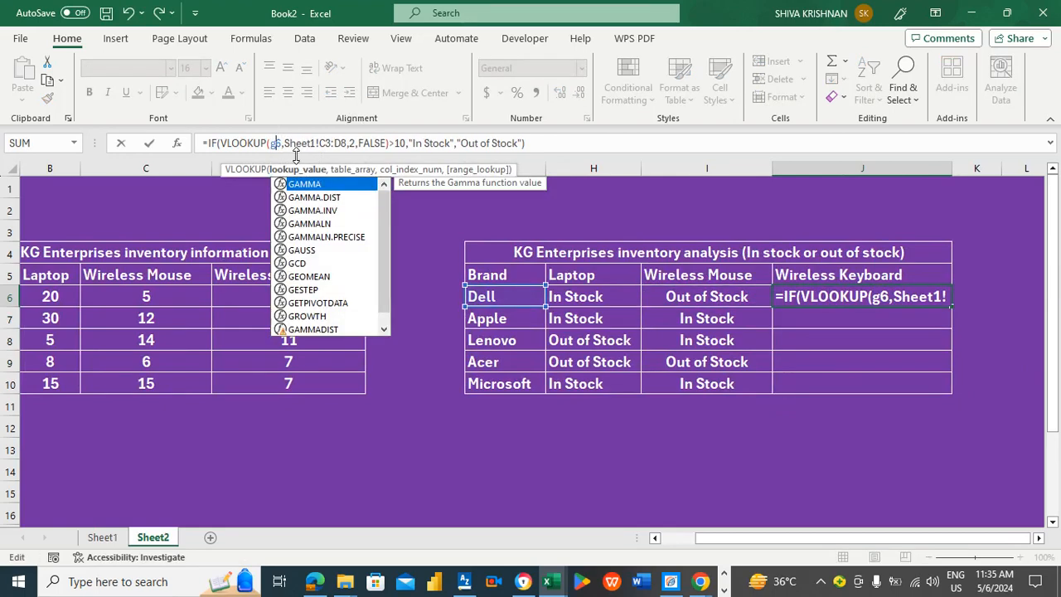
{"action": "left_click", "coordinate": [327, 143]}
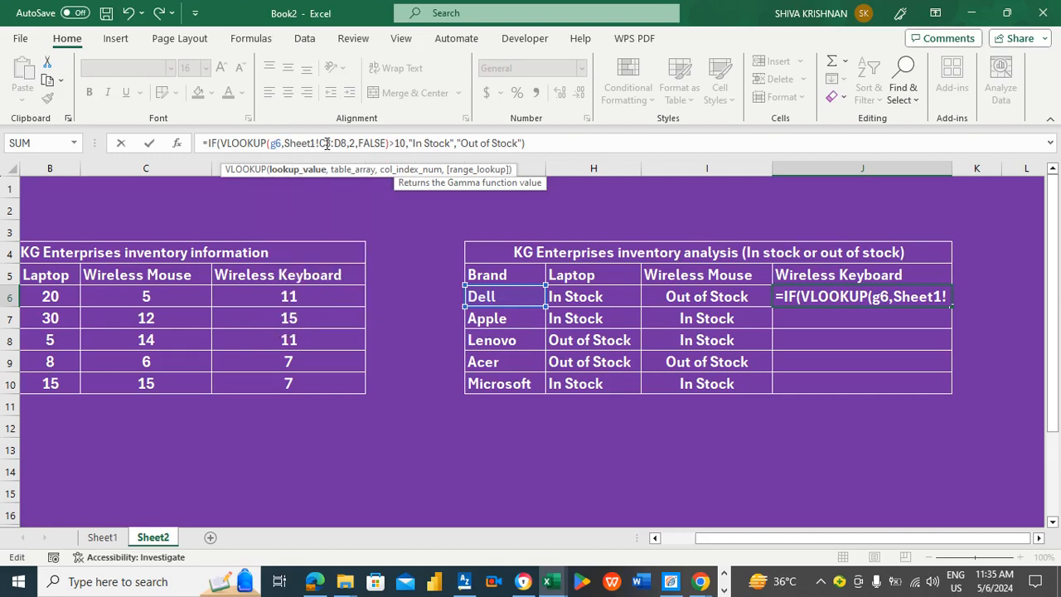
{"action": "key", "text": "BackSpace"}
{"action": "type", "text": "a"}
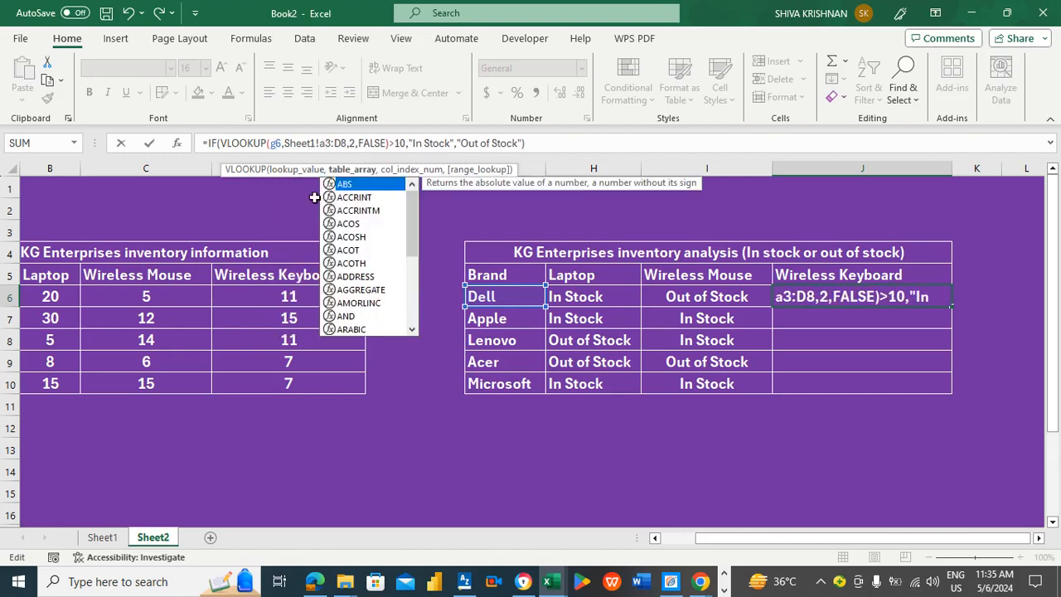
Set the VLOOKUP column index in J6 to 4, and center the result horizontally and vertically
{"action": "left_click", "coordinate": [355, 143]}
{"action": "key", "text": "BackSpace"}
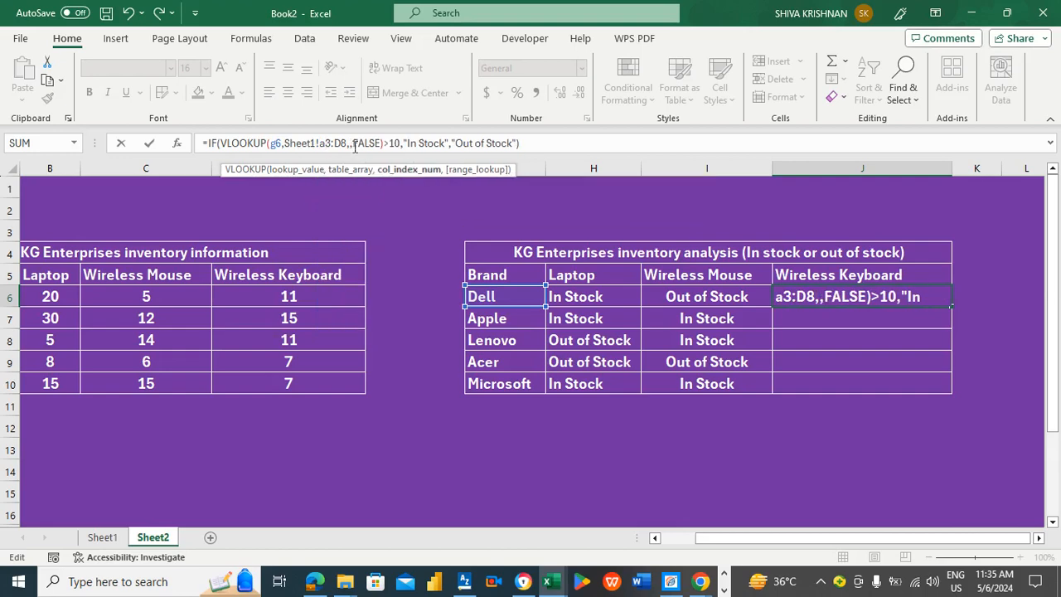
{"action": "type", "text": "4"}
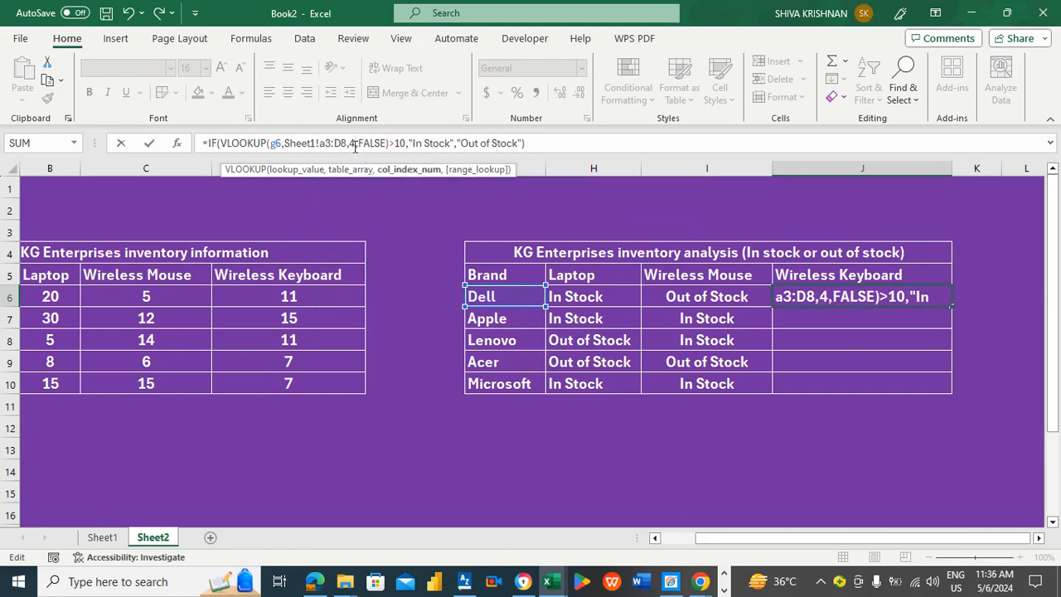
{"action": "key", "text": "ctrl+Return"}
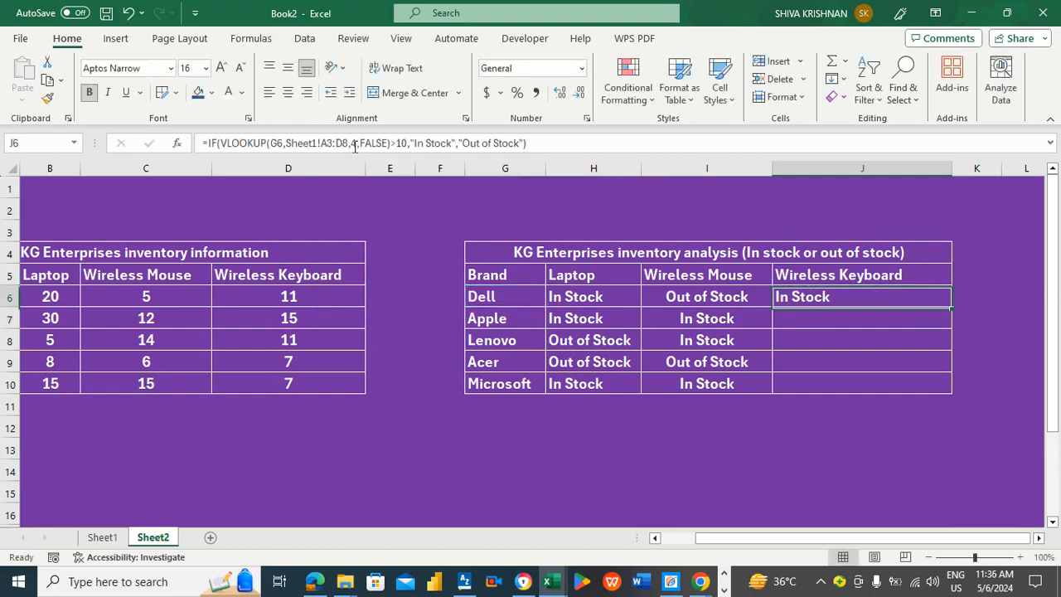
{"action": "left_click", "coordinate": [288, 93]}
{"action": "left_click", "coordinate": [290, 69]}
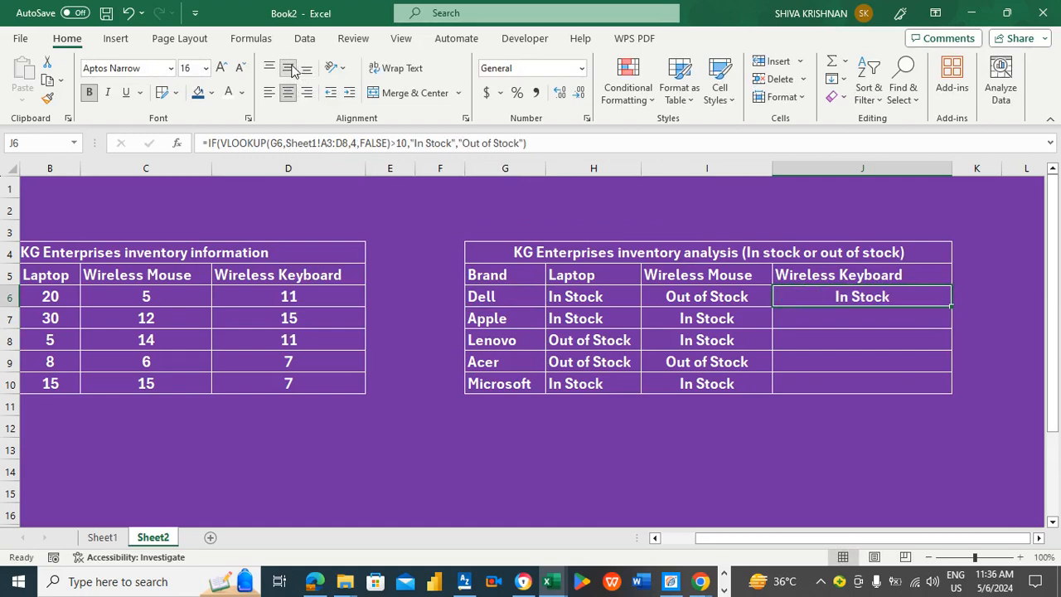
Fill the Wireless Keyboard stock-status formula in J6 down through J10
{"action": "double_click", "coordinate": [951, 305]}
{"action": "left_click", "coordinate": [917, 298]}
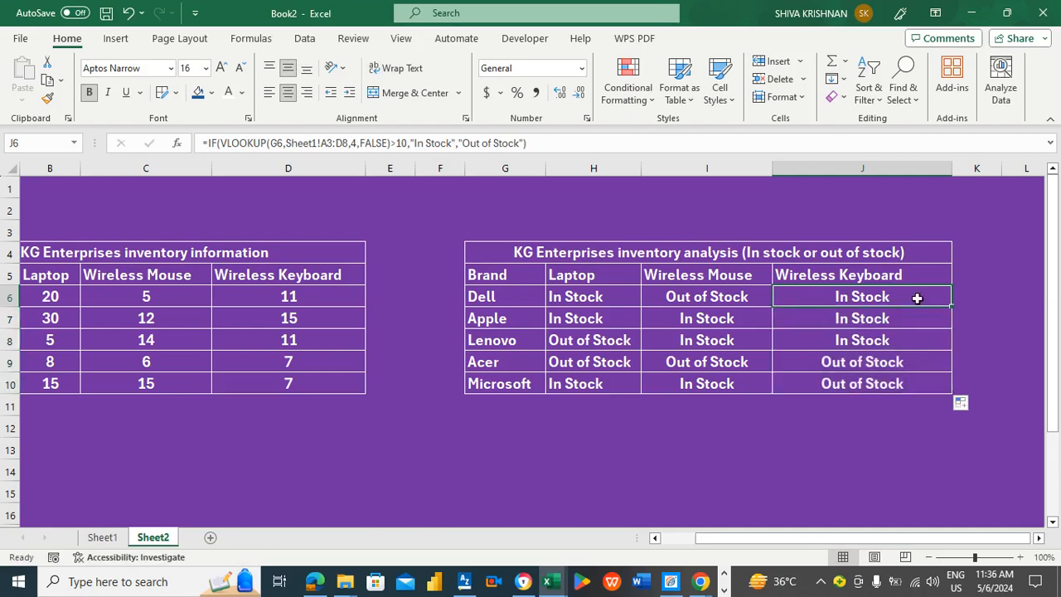
Bring the whole inventory information table back into view and examine its quantities beside the stock analysis table
{"action": "key", "text": "Left"}
{"action": "key", "text": "Left"}
{"action": "key", "text": "Left"}
{"action": "key", "text": "Left"}
{"action": "key", "text": "Left"}
{"action": "key", "text": "Left"}
{"action": "key", "text": "Left"}
{"action": "key", "text": "Left"}
{"action": "key", "text": "Left"}
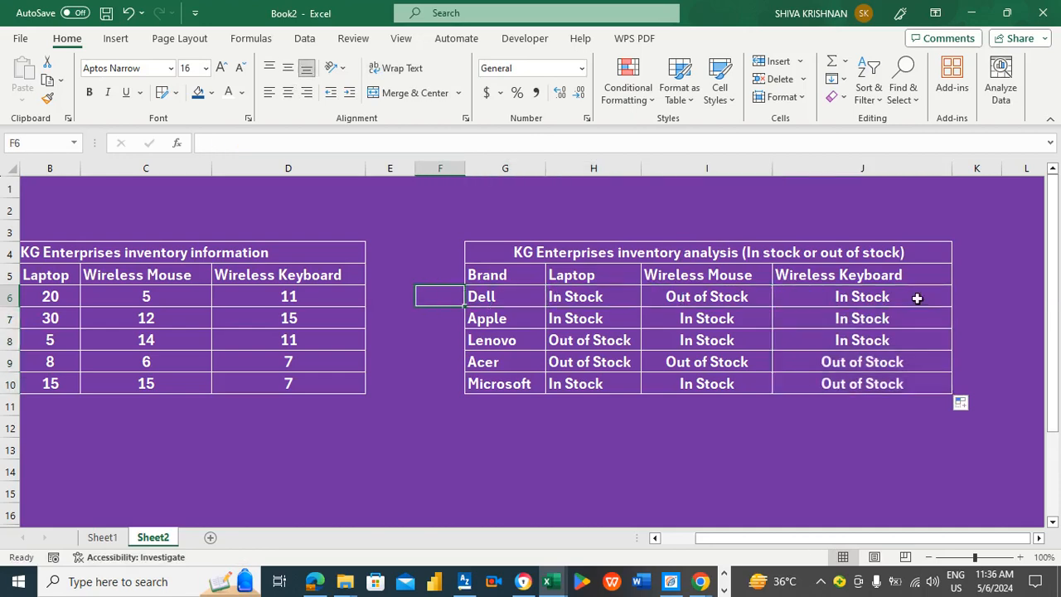
{"action": "key", "text": "Right"}
{"action": "key", "text": "Right"}
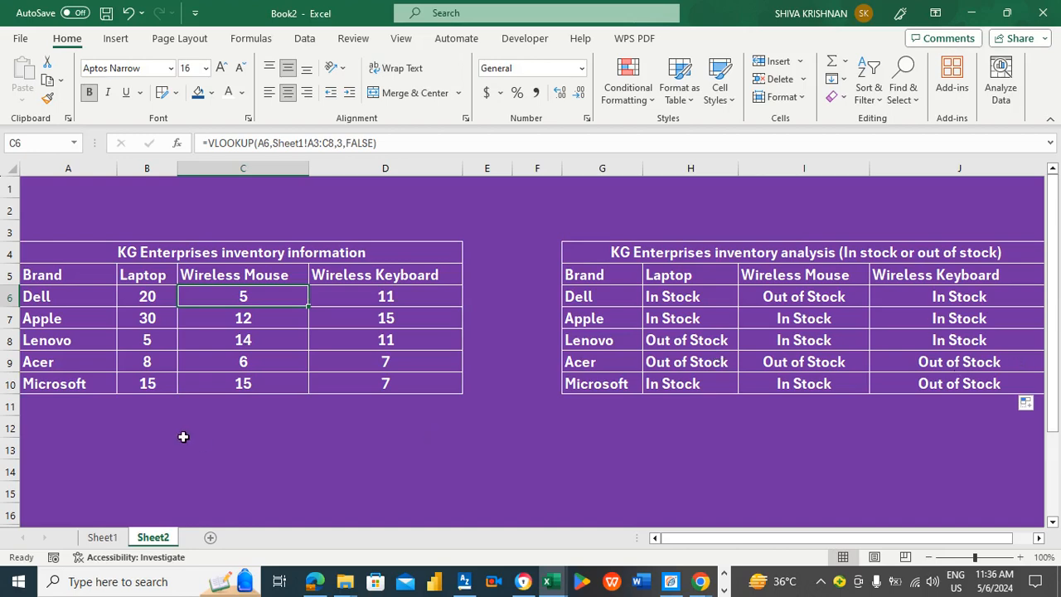
Check the Sheet1 quantities and minimum quantities against the Sheet2 stock analysis, and select cell A1 on Sheet2
{"action": "left_click", "coordinate": [103, 538]}
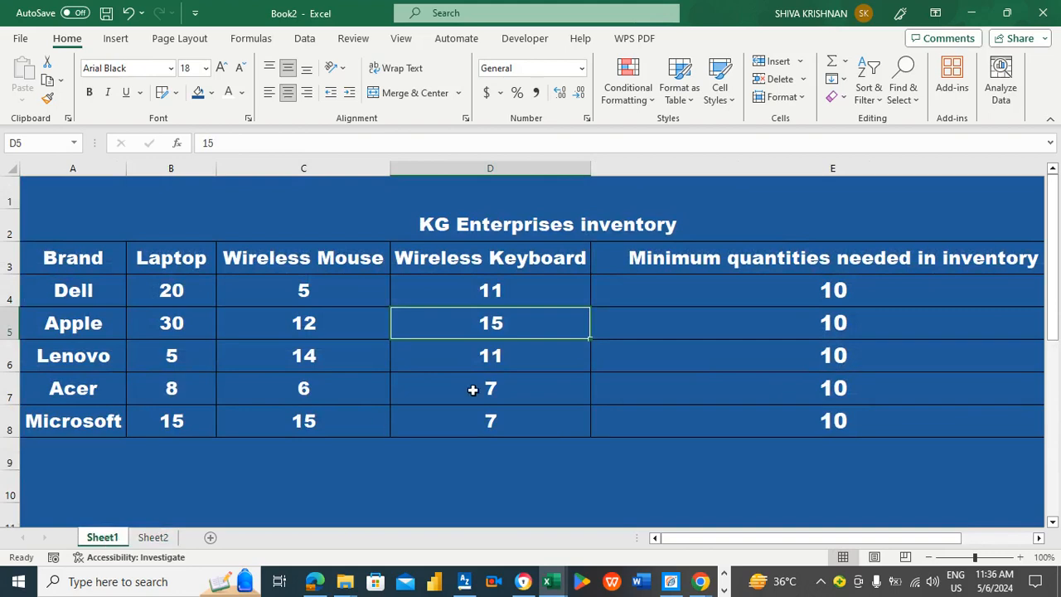
{"action": "left_click", "coordinate": [153, 538]}
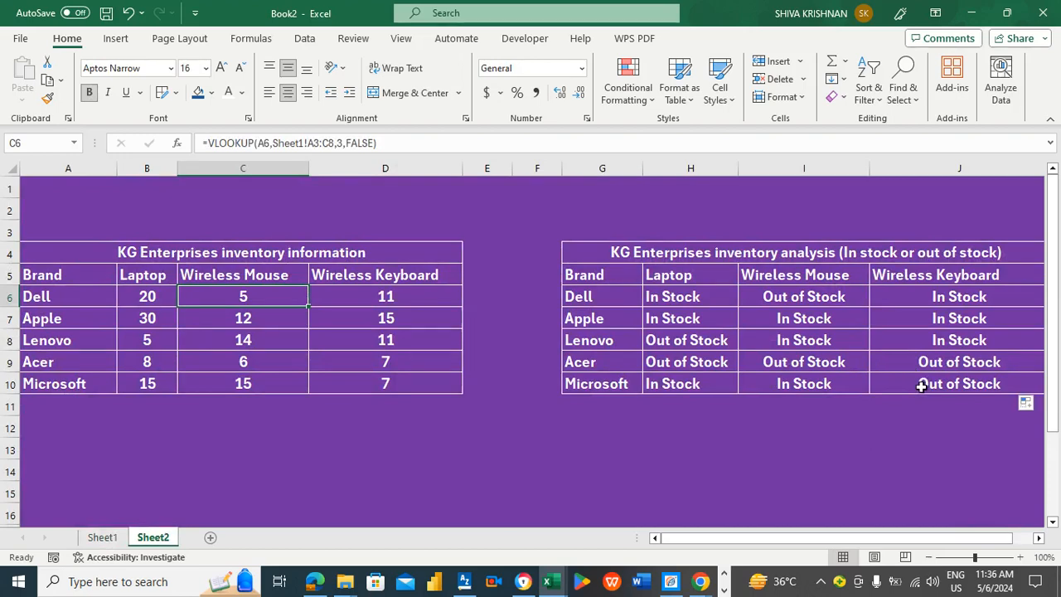
{"action": "left_click", "coordinate": [487, 194]}
{"action": "left_click", "coordinate": [51, 188]}
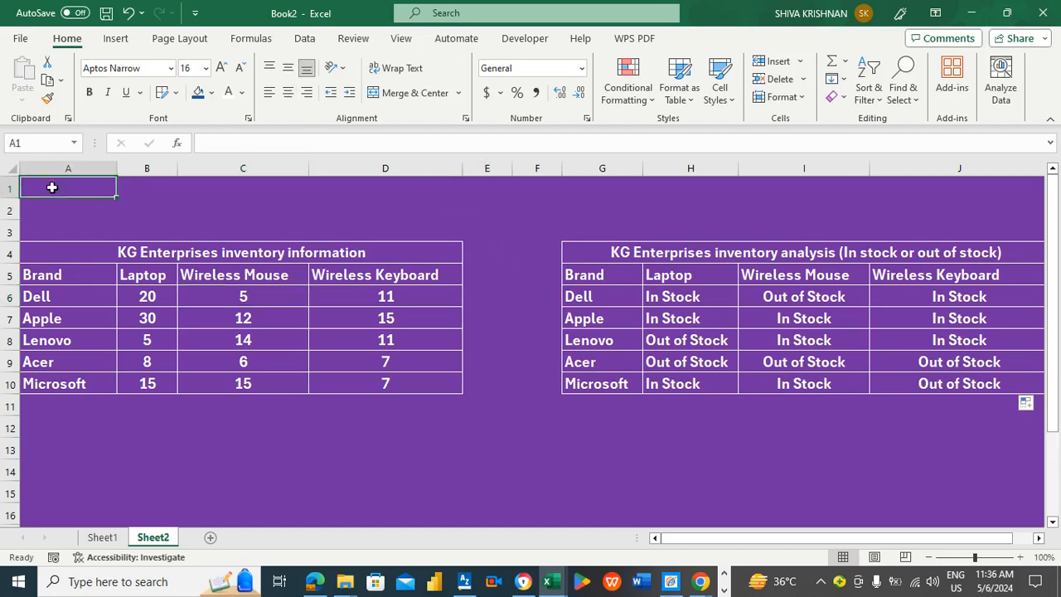